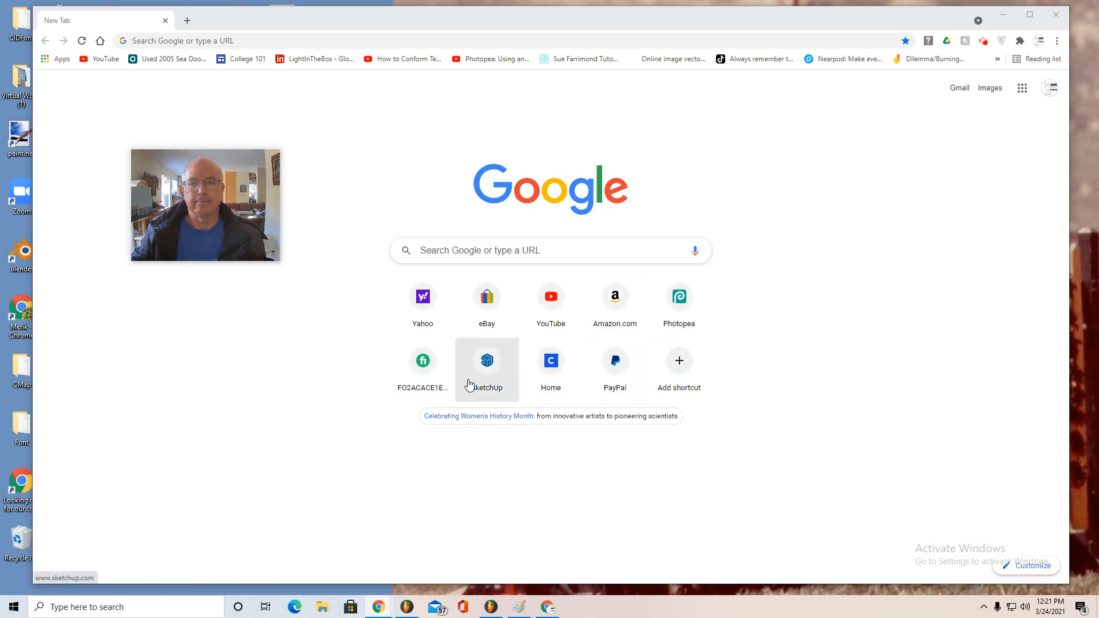
Open the SketchUp website and go to the signed-in user's apps under the organization account
{"action": "left_click", "coordinate": [485, 366]}
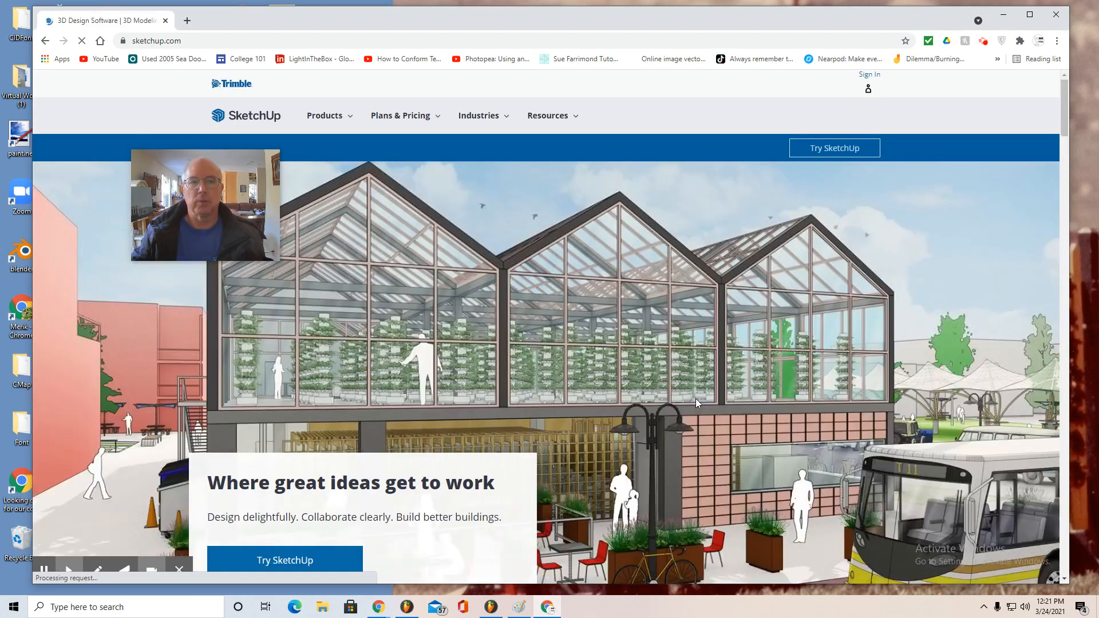
{"action": "left_click", "coordinate": [869, 85]}
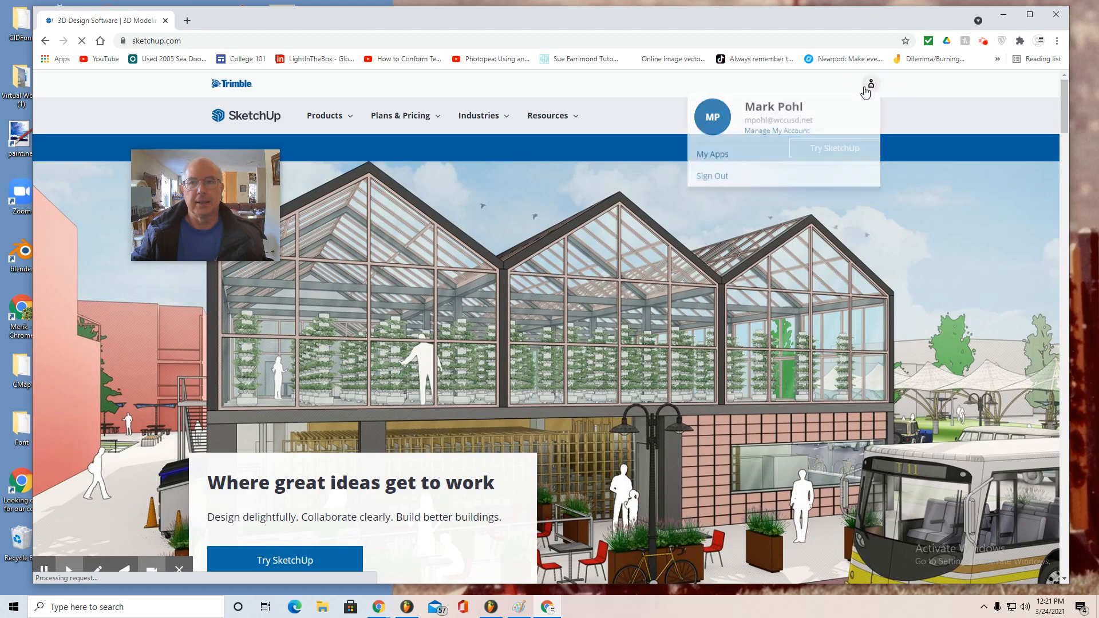
{"action": "left_click", "coordinate": [735, 156]}
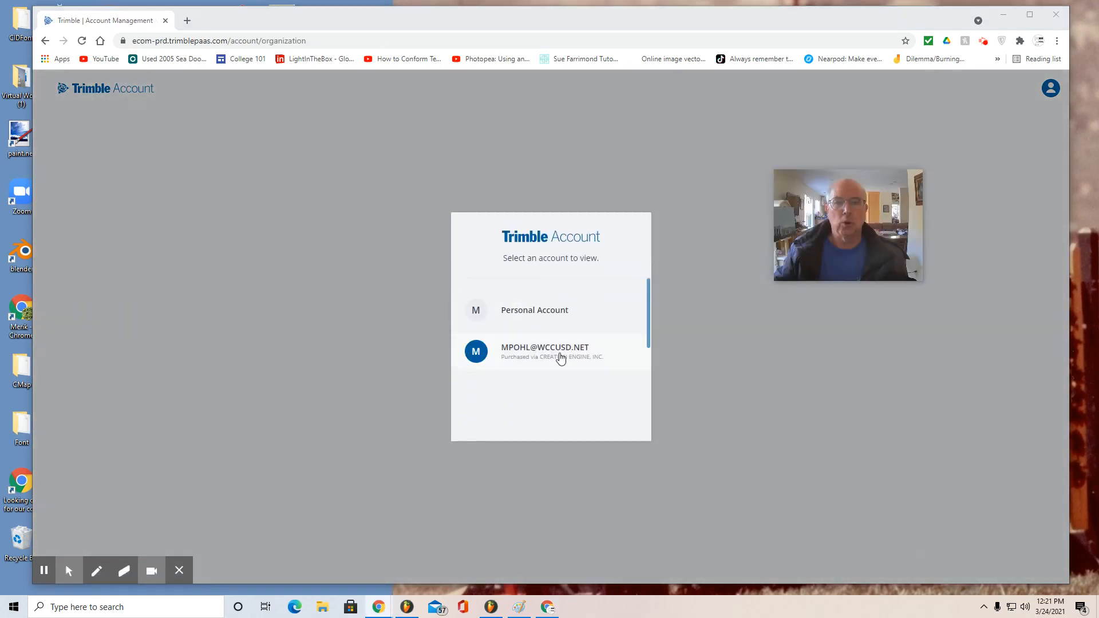
{"action": "left_click", "coordinate": [559, 356]}
{"action": "left_click", "coordinate": [241, 324]}
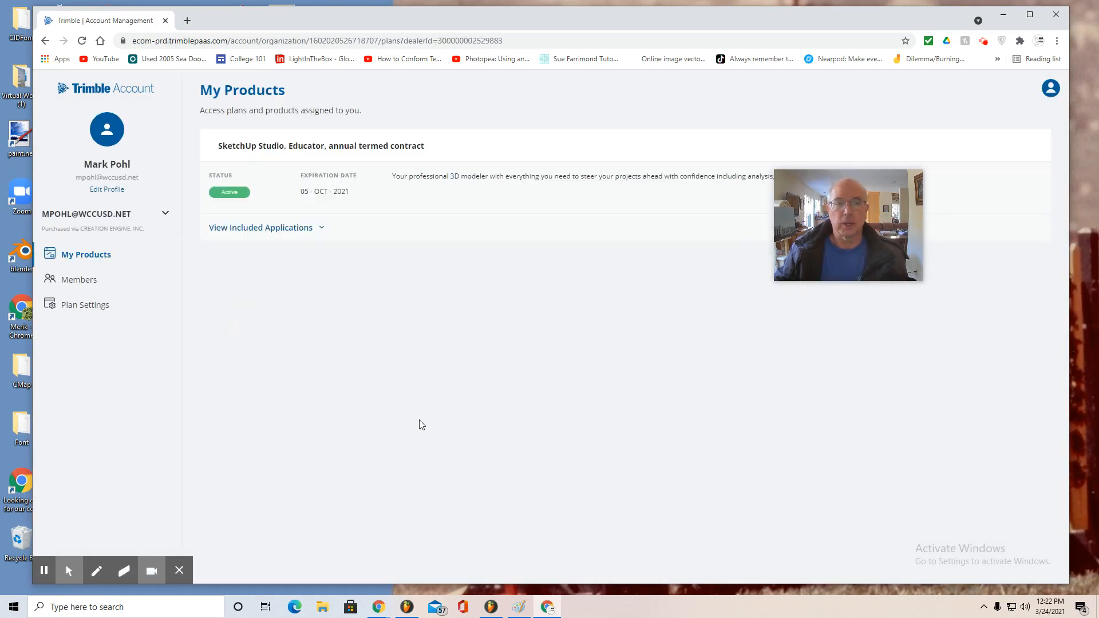
Launch the web version of SketchUp from the plan's included applications and open the file Imaginary rover.skp
{"action": "left_click", "coordinate": [320, 227]}
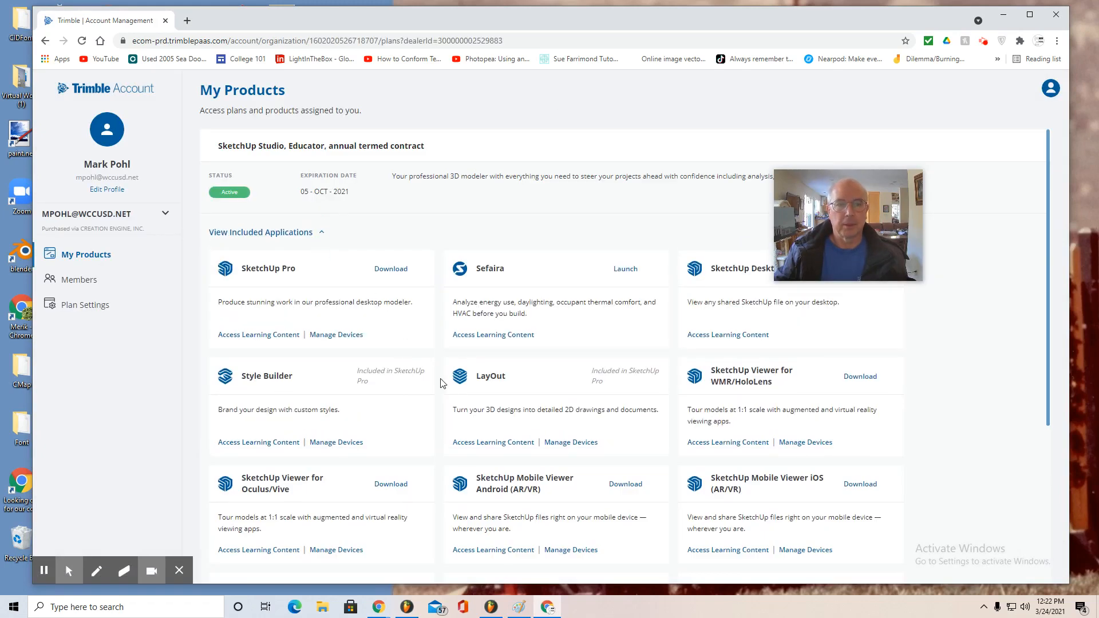
{"action": "scroll", "coordinate": [458, 381], "scroll_direction": "down", "scroll_amount": 5}
{"action": "left_click", "coordinate": [625, 352]}
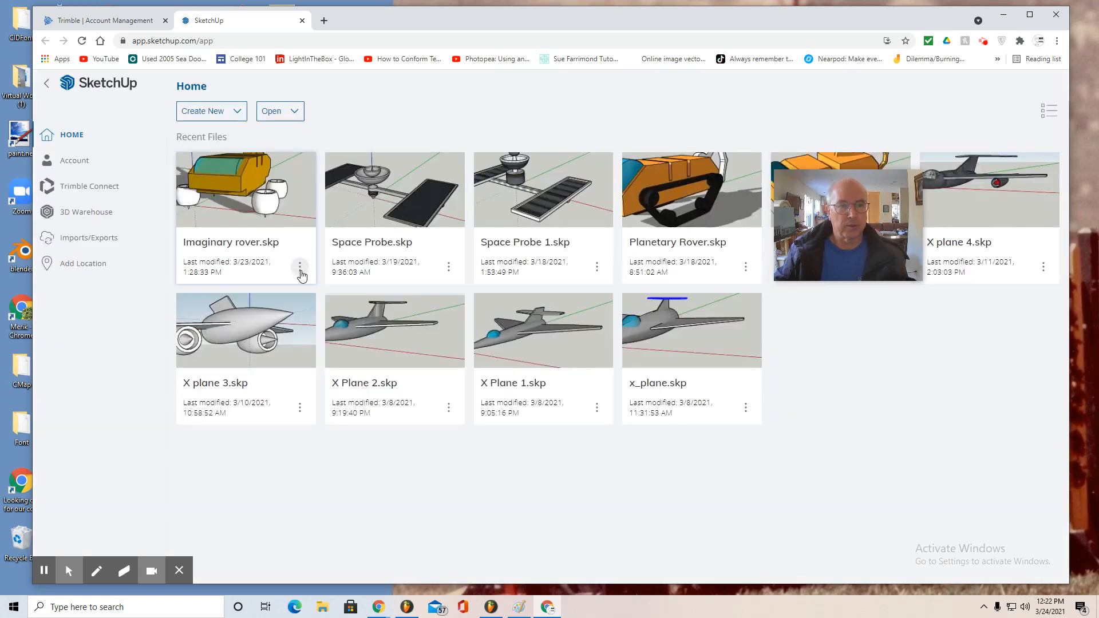
{"action": "left_click", "coordinate": [301, 273]}
{"action": "left_click", "coordinate": [316, 292]}
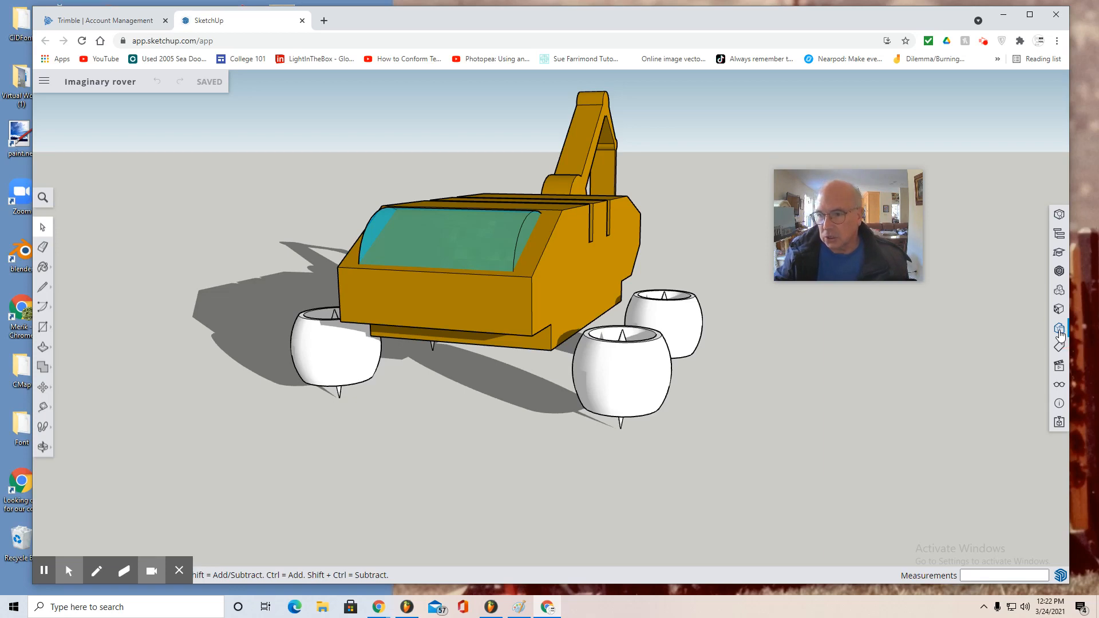
Show the model's style library and expand the Assorted Styles collection
{"action": "left_click", "coordinate": [1059, 329]}
{"action": "left_click_drag", "start_coordinate": [871, 210], "coordinate": [793, 139]}
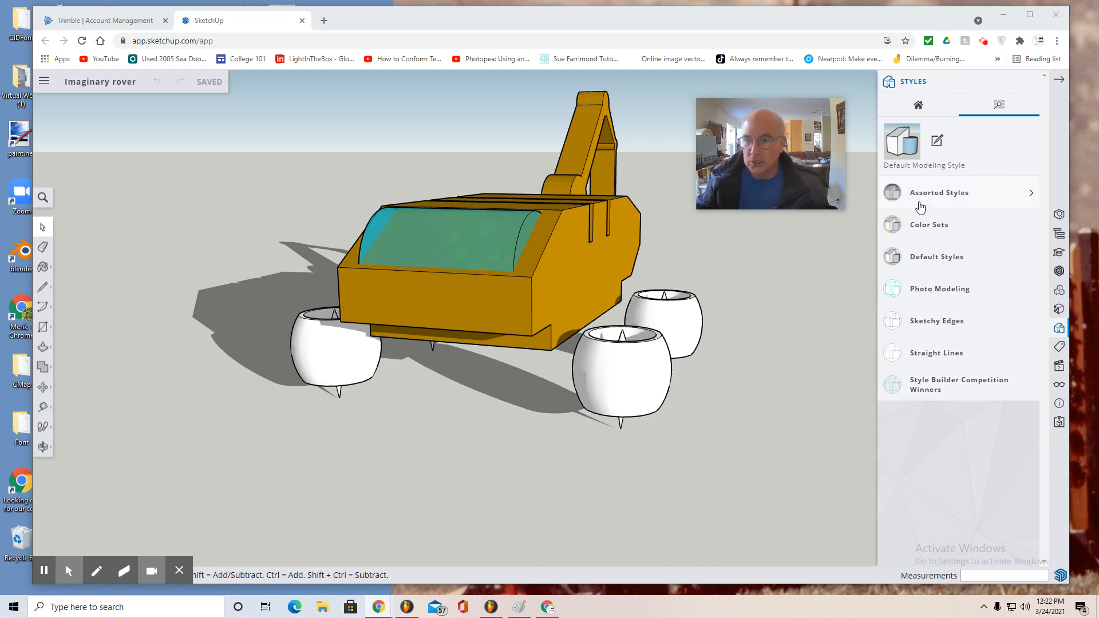
{"action": "left_click", "coordinate": [981, 200]}
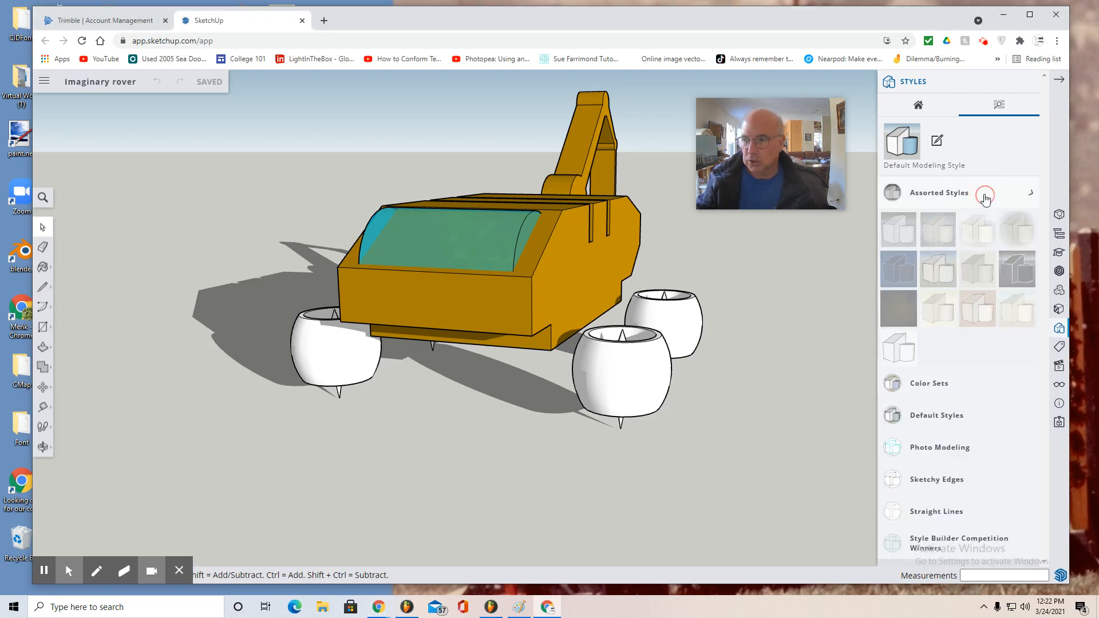
Try assorted styles on the rover, including Blueprint and Scribble on Masonite
{"action": "left_click", "coordinate": [904, 278]}
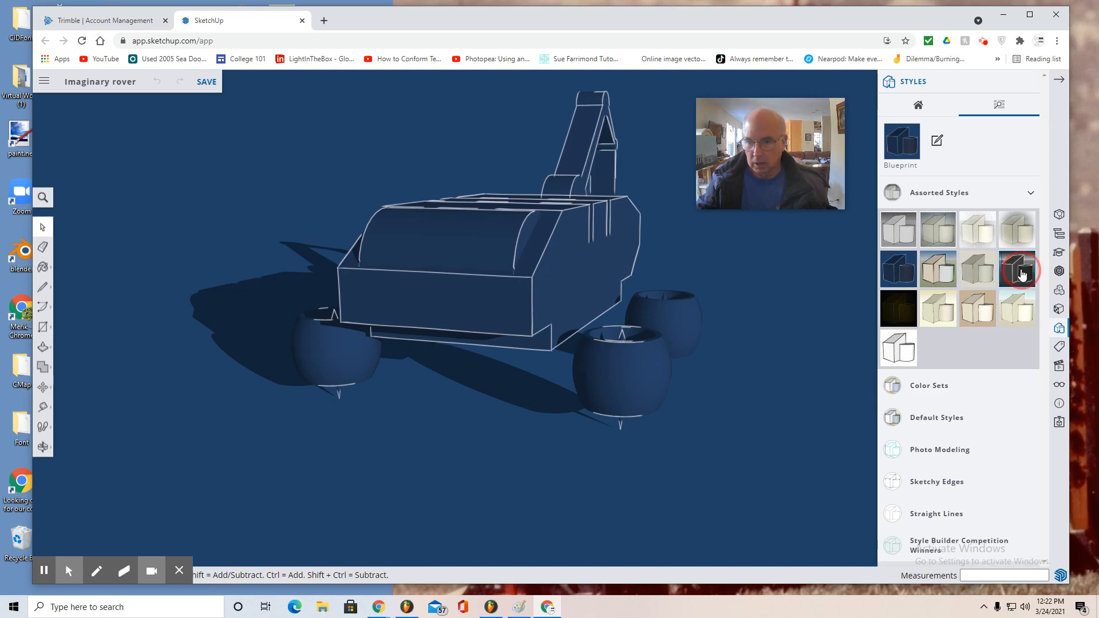
{"action": "left_click", "coordinate": [1021, 306]}
{"action": "left_click", "coordinate": [978, 309]}
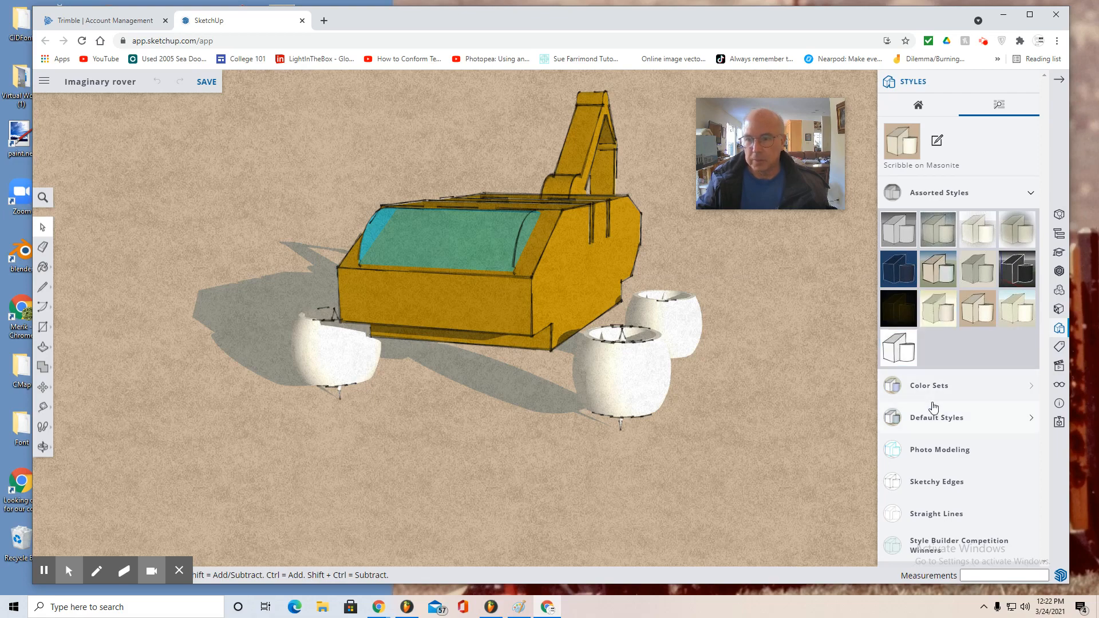
Try several heavier line styles from the Sketchy Edges collection on the rover
{"action": "left_click", "coordinate": [927, 483]}
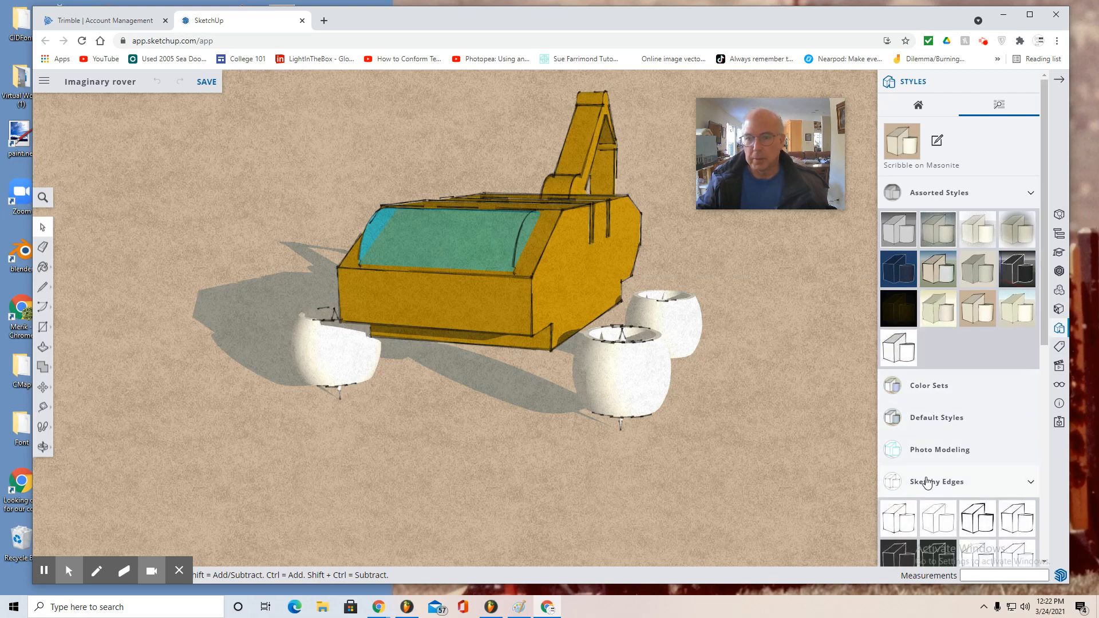
{"action": "scroll", "coordinate": [947, 506], "scroll_direction": "down", "scroll_amount": 5}
{"action": "left_click", "coordinate": [979, 391]}
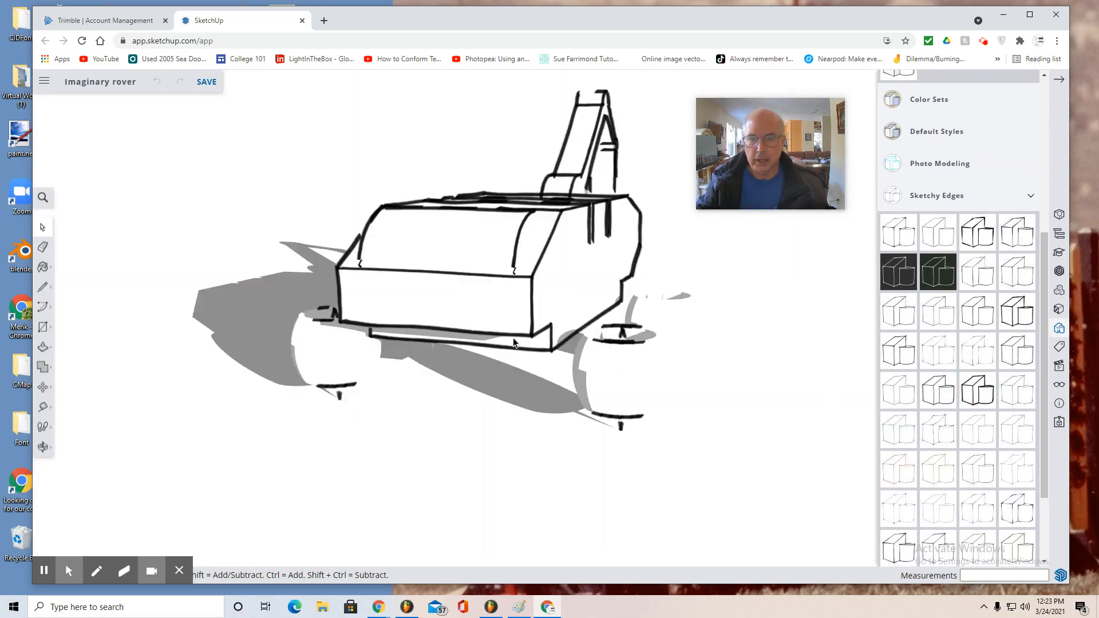
{"action": "scroll", "coordinate": [927, 466], "scroll_direction": "down", "scroll_amount": 2}
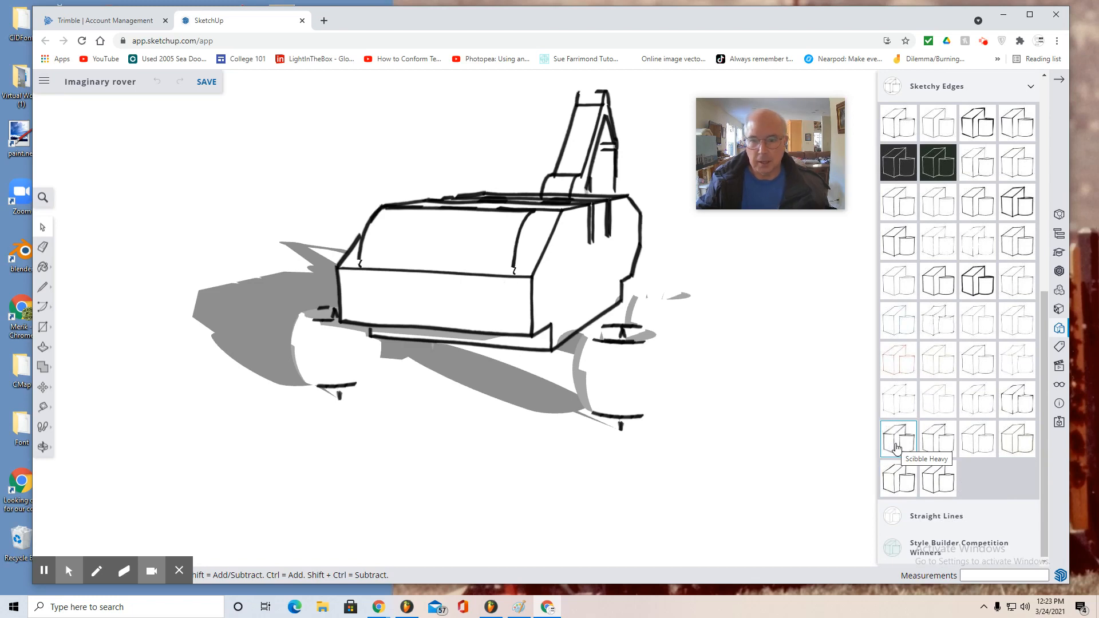
{"action": "left_click", "coordinate": [896, 446]}
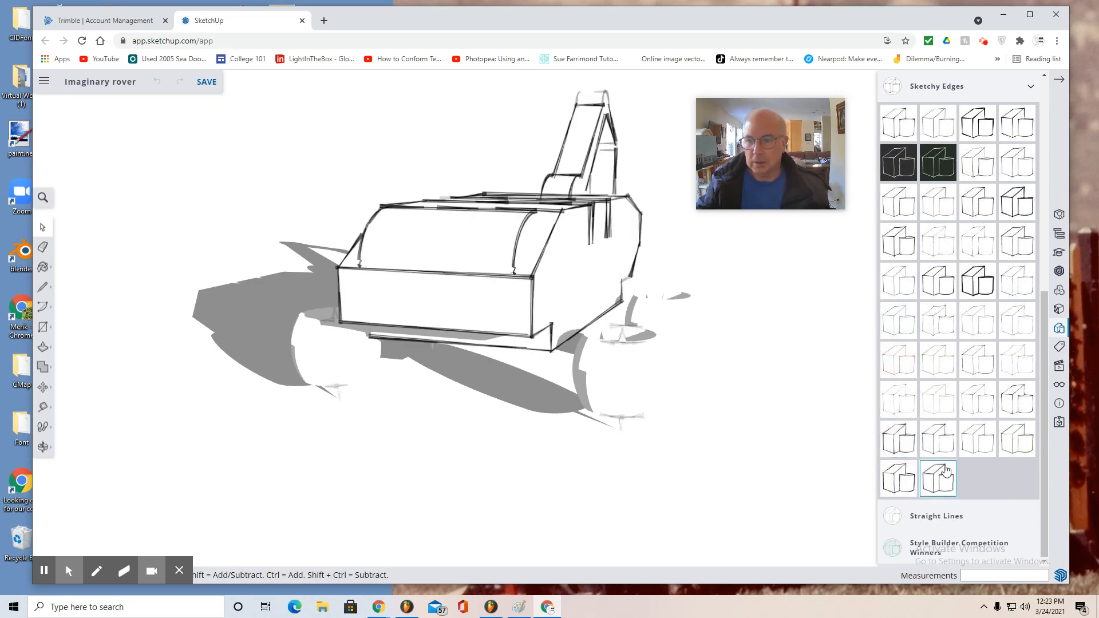
{"action": "left_click", "coordinate": [1023, 211]}
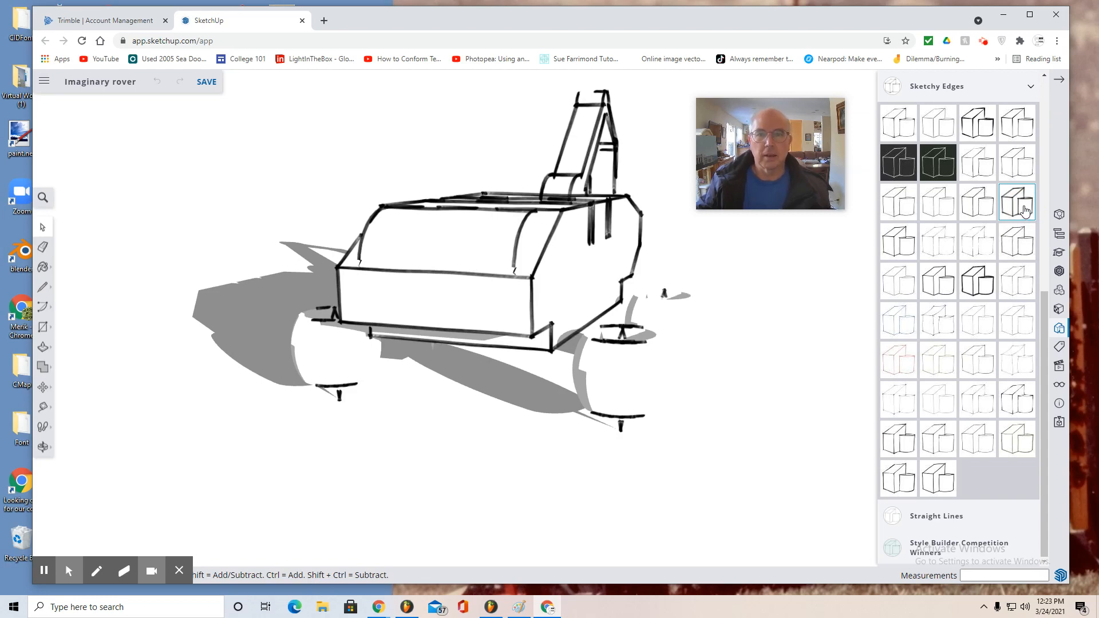
{"action": "scroll", "coordinate": [1015, 190], "scroll_direction": "up", "scroll_amount": 3}
{"action": "scroll", "coordinate": [1008, 260], "scroll_direction": "down", "scroll_amount": 3}
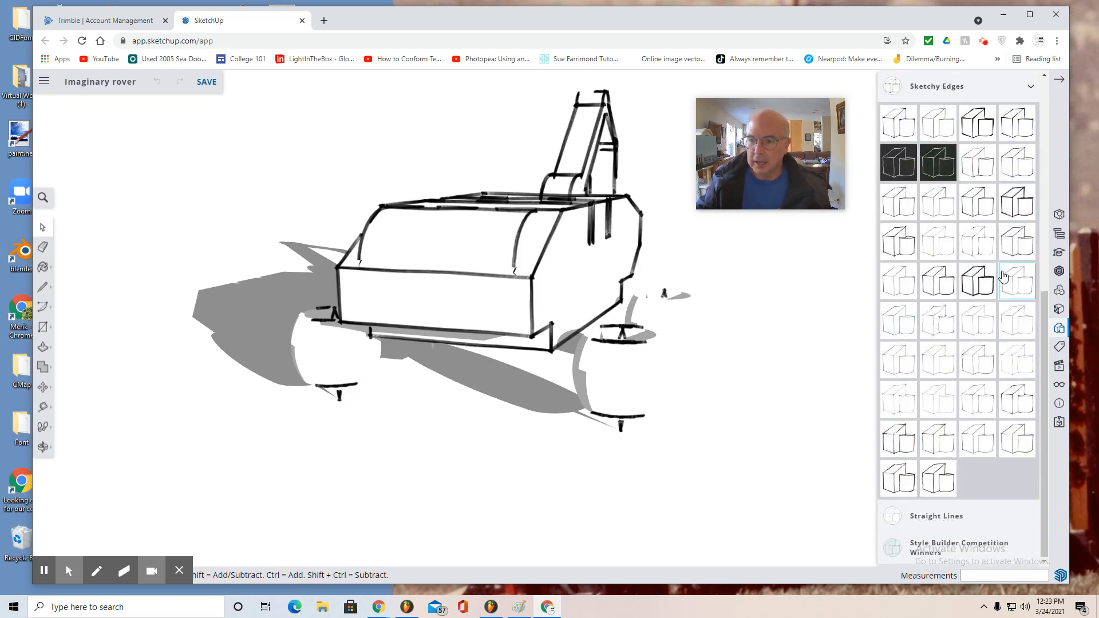
{"action": "scroll", "coordinate": [1003, 276], "scroll_direction": "up", "scroll_amount": 4}
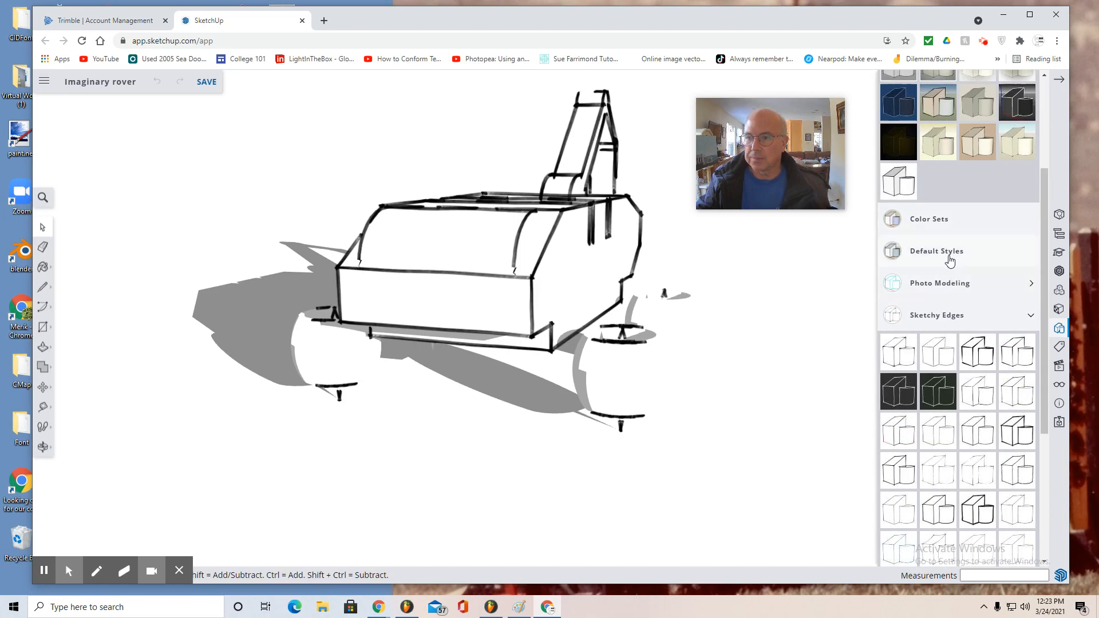
Try four styles from Default Styles and one cyan-edged Photo Modeling style on the rover
{"action": "left_click", "coordinate": [950, 256]}
{"action": "left_click", "coordinate": [987, 371]}
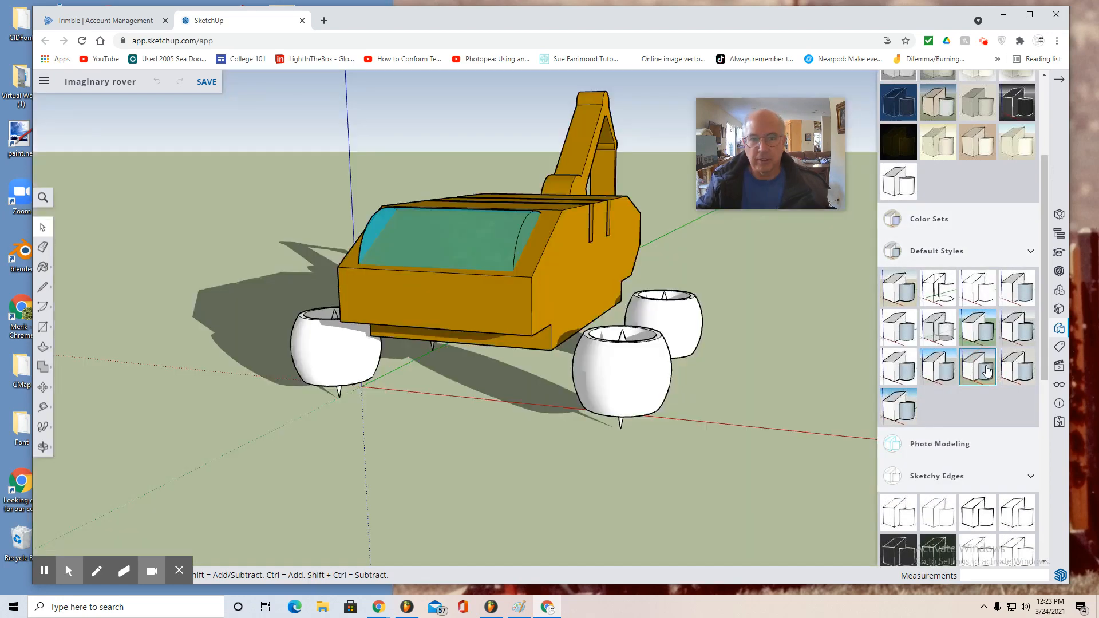
{"action": "left_click", "coordinate": [941, 373]}
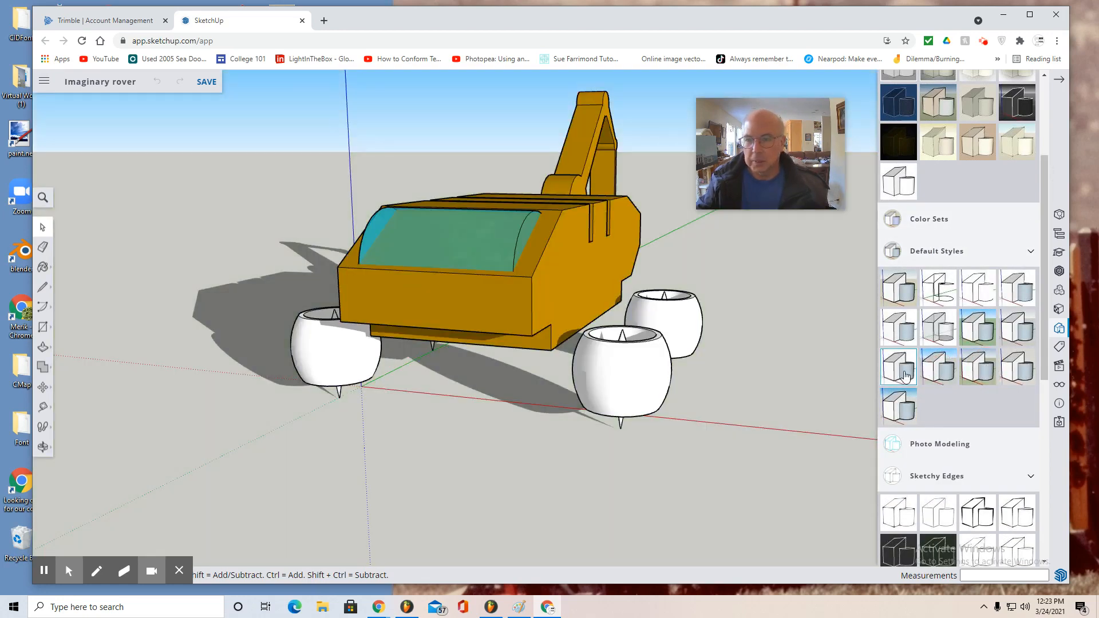
{"action": "left_click", "coordinate": [902, 372]}
{"action": "left_click", "coordinate": [900, 417]}
{"action": "scroll", "coordinate": [928, 395], "scroll_direction": "down", "scroll_amount": 2}
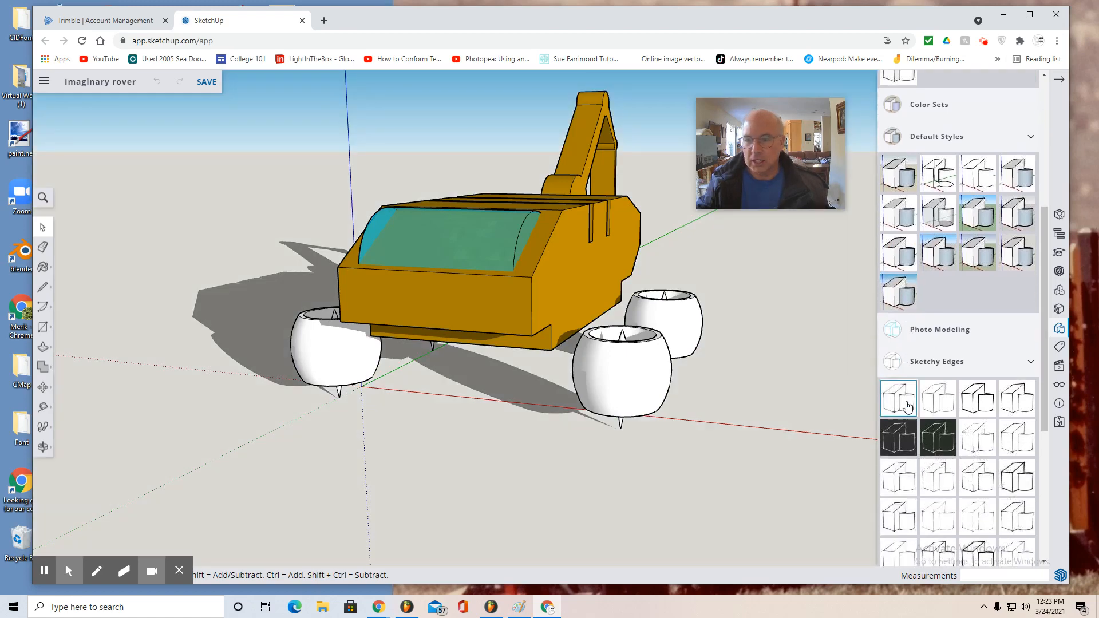
{"action": "left_click", "coordinate": [939, 335]}
{"action": "left_click", "coordinate": [936, 375]}
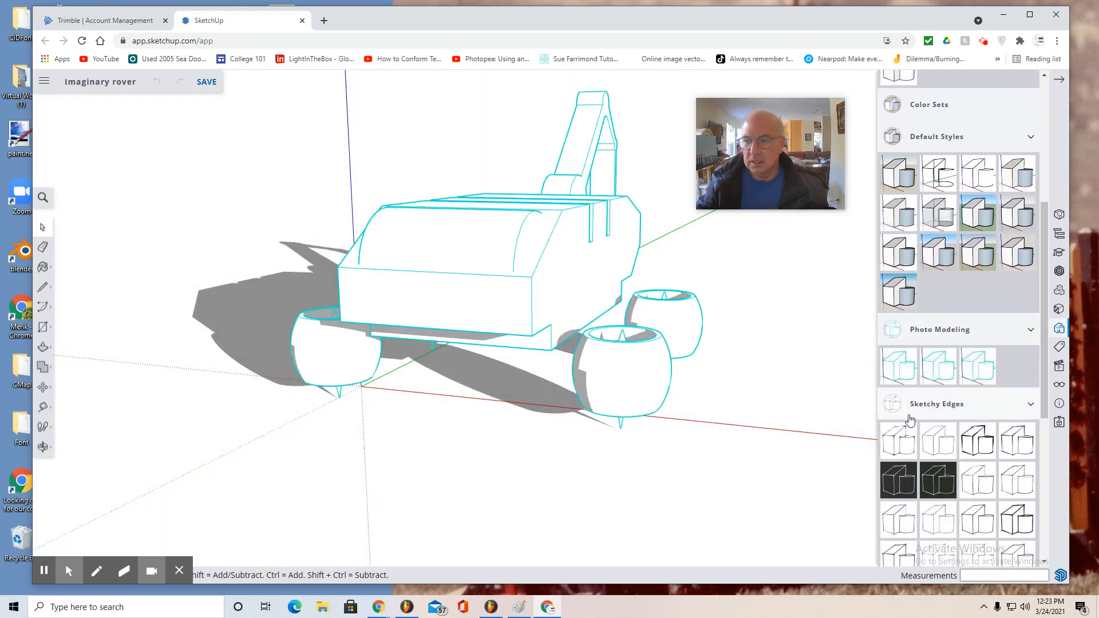
Try several thick Straight Lines styles and the Twigs style from Sketchy Edges on the rover
{"action": "scroll", "coordinate": [916, 401], "scroll_direction": "down", "scroll_amount": 5}
{"action": "scroll", "coordinate": [922, 472], "scroll_direction": "down", "scroll_amount": 1}
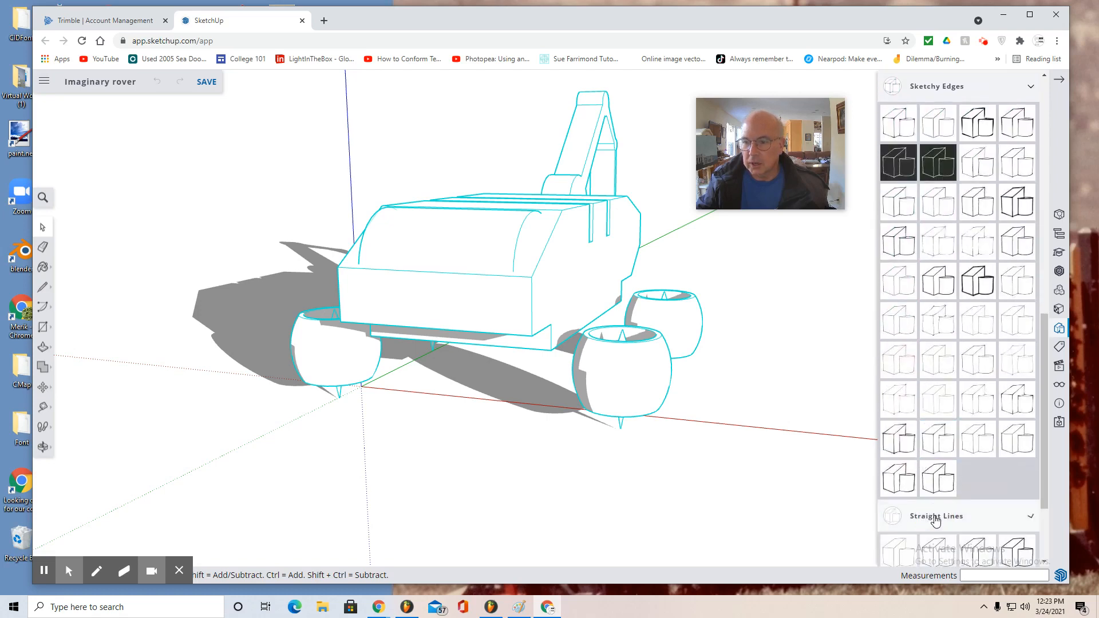
{"action": "left_click", "coordinate": [936, 518]}
{"action": "left_click", "coordinate": [928, 518]}
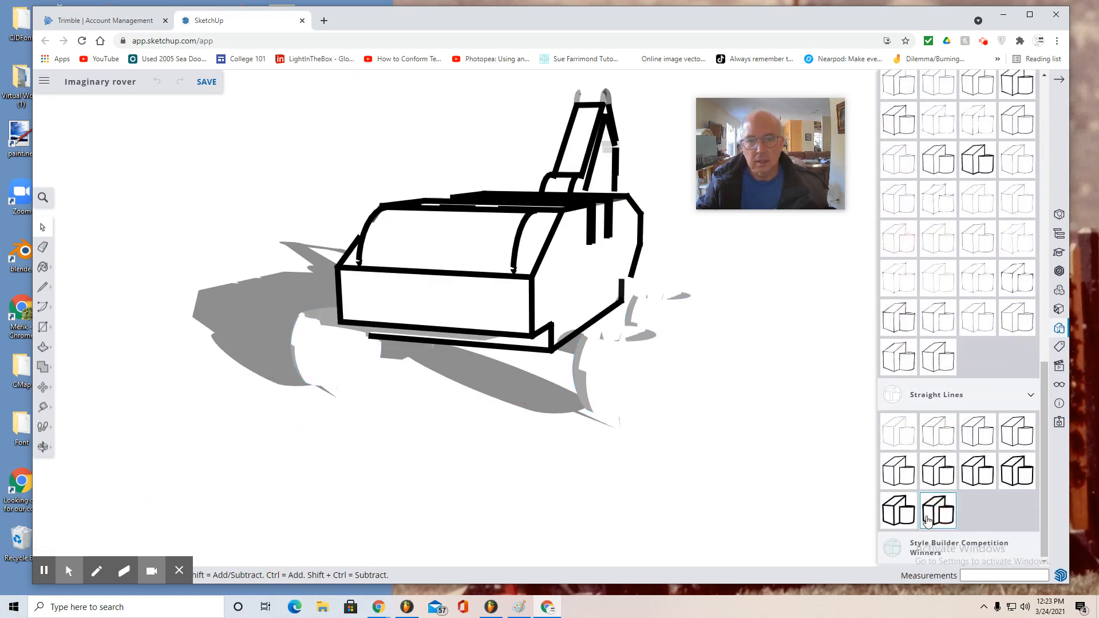
{"action": "left_click", "coordinate": [909, 515]}
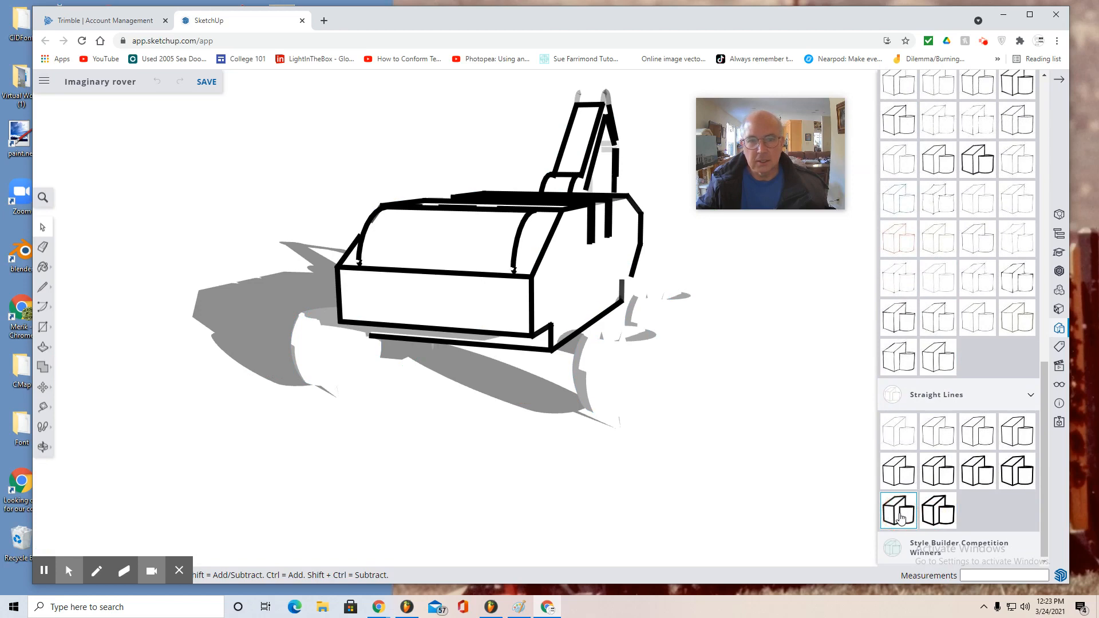
{"action": "left_click", "coordinate": [969, 480]}
{"action": "scroll", "coordinate": [1019, 467], "scroll_direction": "up", "scroll_amount": 2}
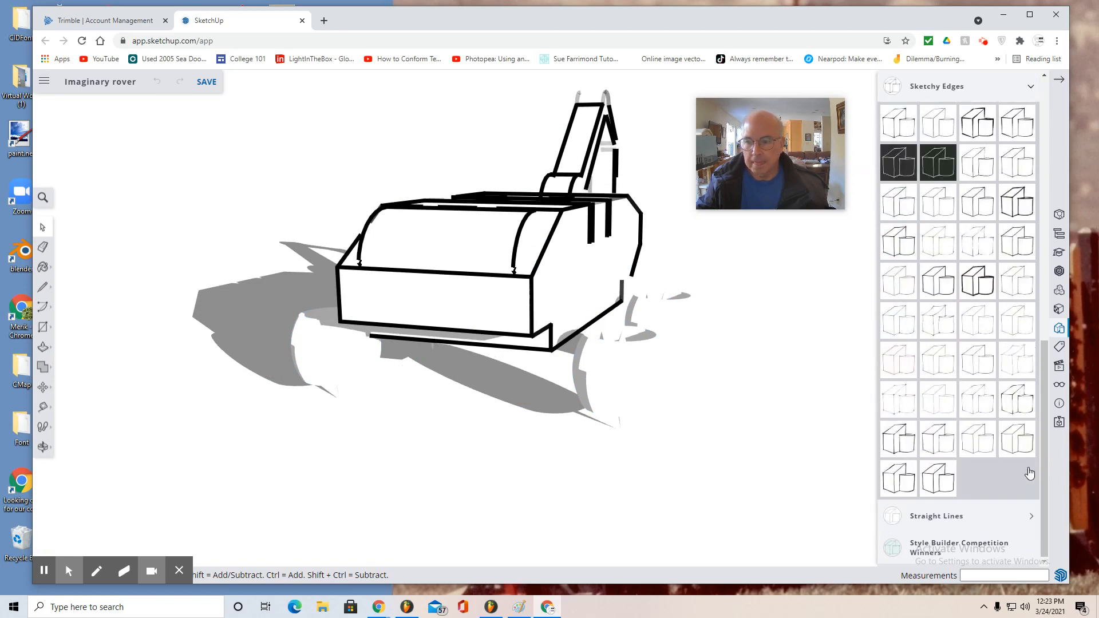
{"action": "left_click", "coordinate": [1021, 442]}
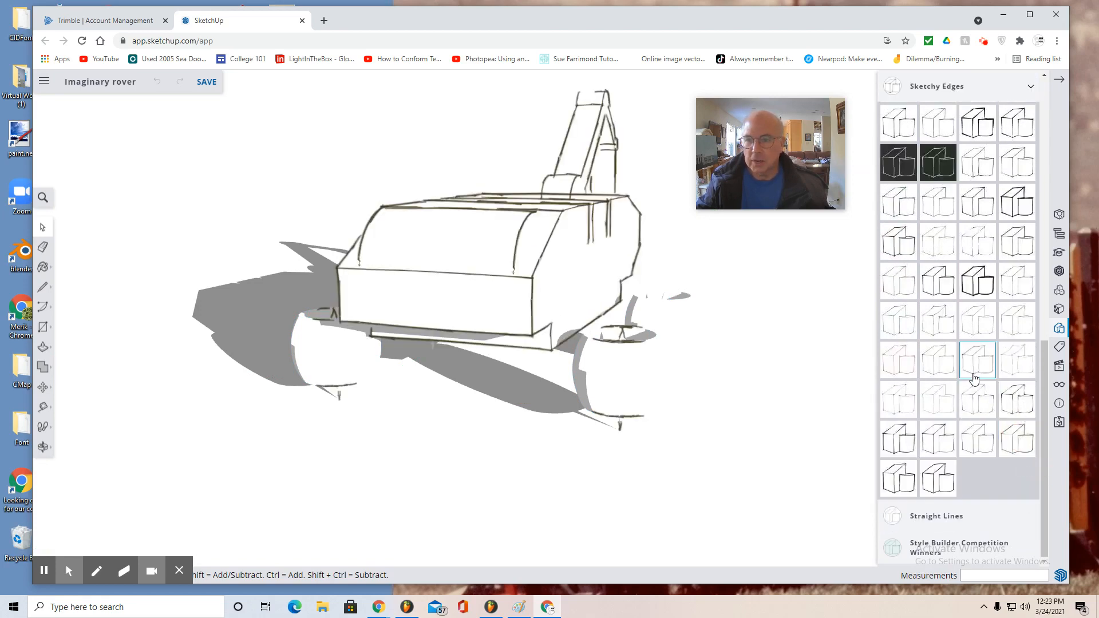
Apply the Watercolor Paper with Pencil style from Assorted Styles to the rover model
{"action": "scroll", "coordinate": [976, 263], "scroll_direction": "up", "scroll_amount": 10}
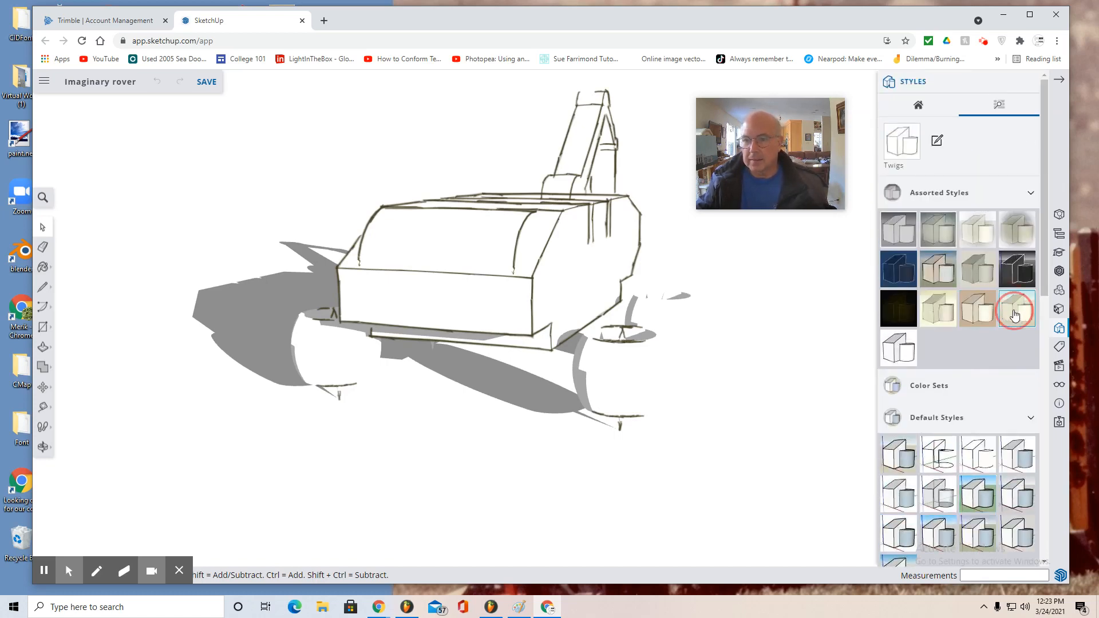
{"action": "left_click", "coordinate": [1015, 314]}
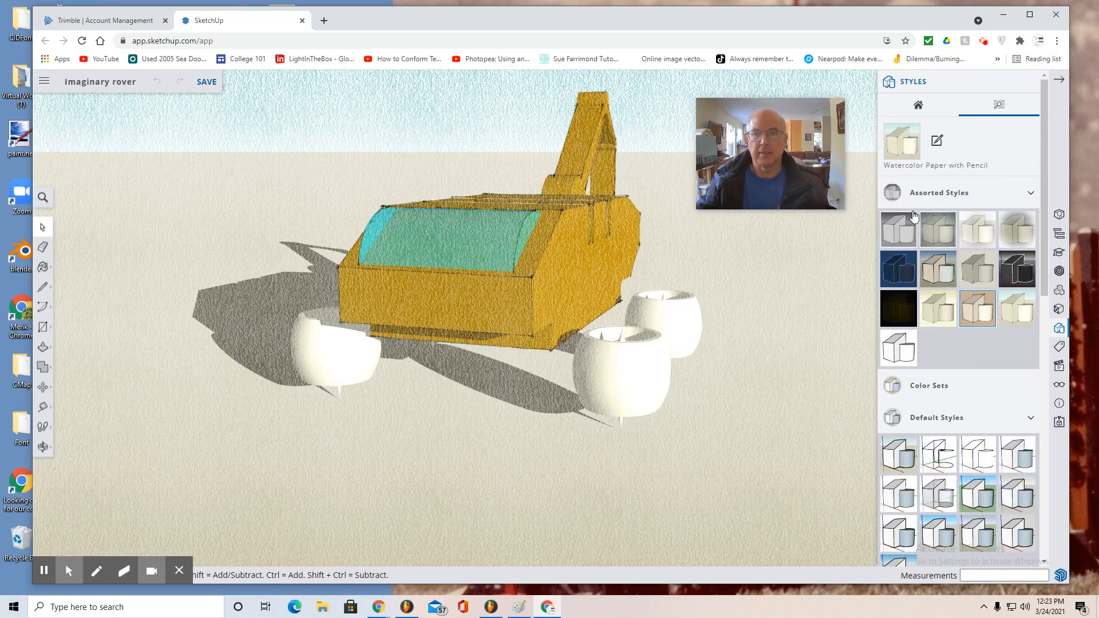
{"action": "left_click_drag", "start_coordinate": [796, 100], "coordinate": [975, 157]}
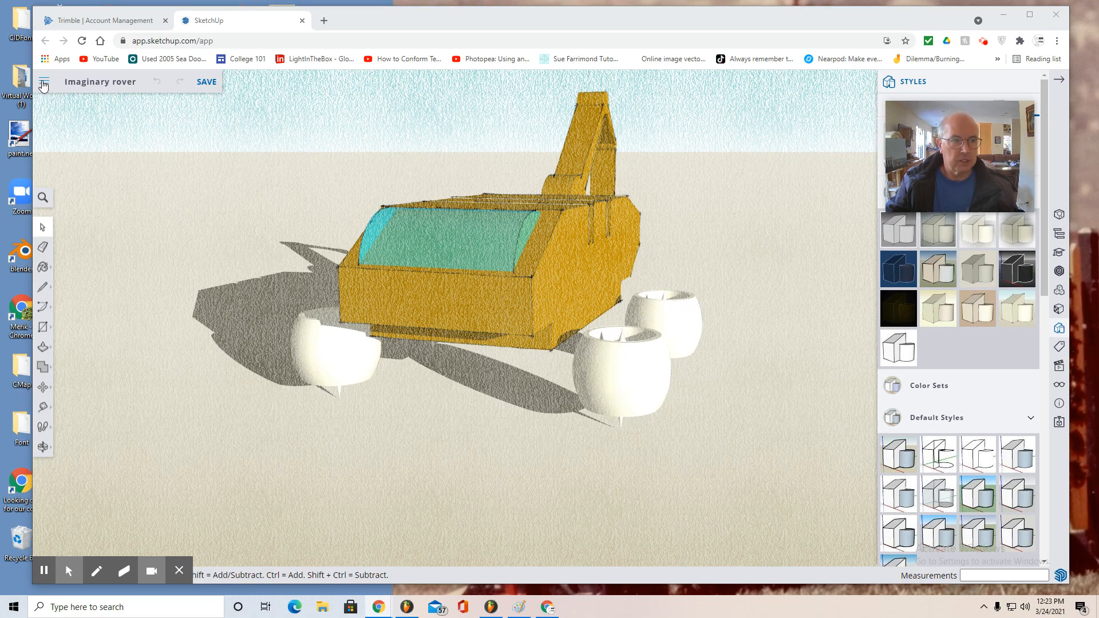
Export the styled rover view as a PNG image with the default size and an opaque background
{"action": "left_click", "coordinate": [43, 84]}
{"action": "left_click", "coordinate": [77, 225]}
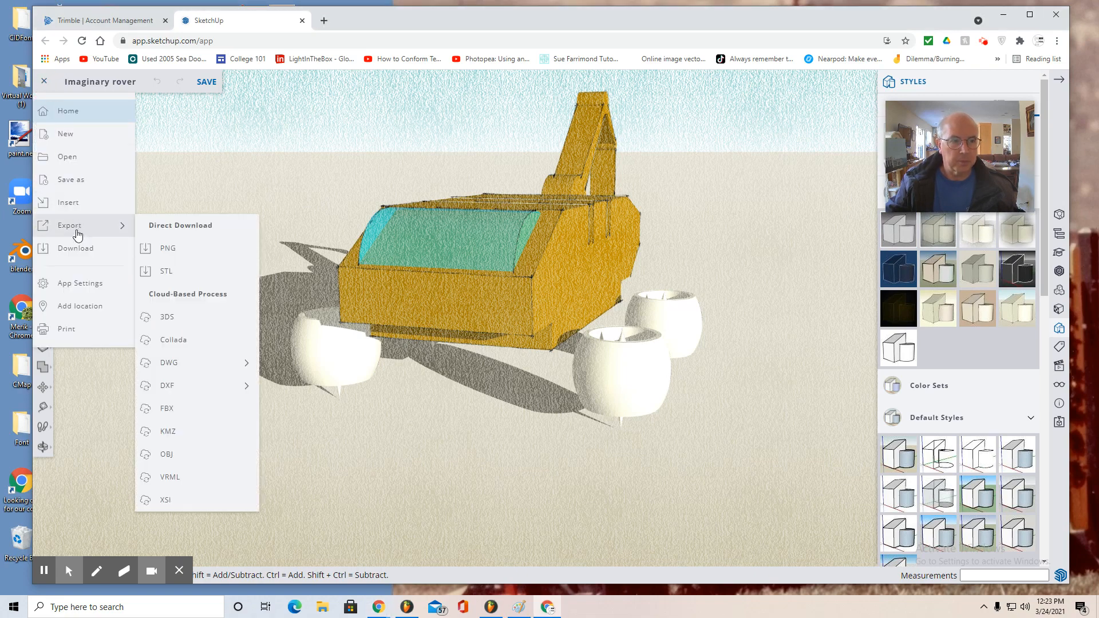
{"action": "left_click", "coordinate": [173, 254]}
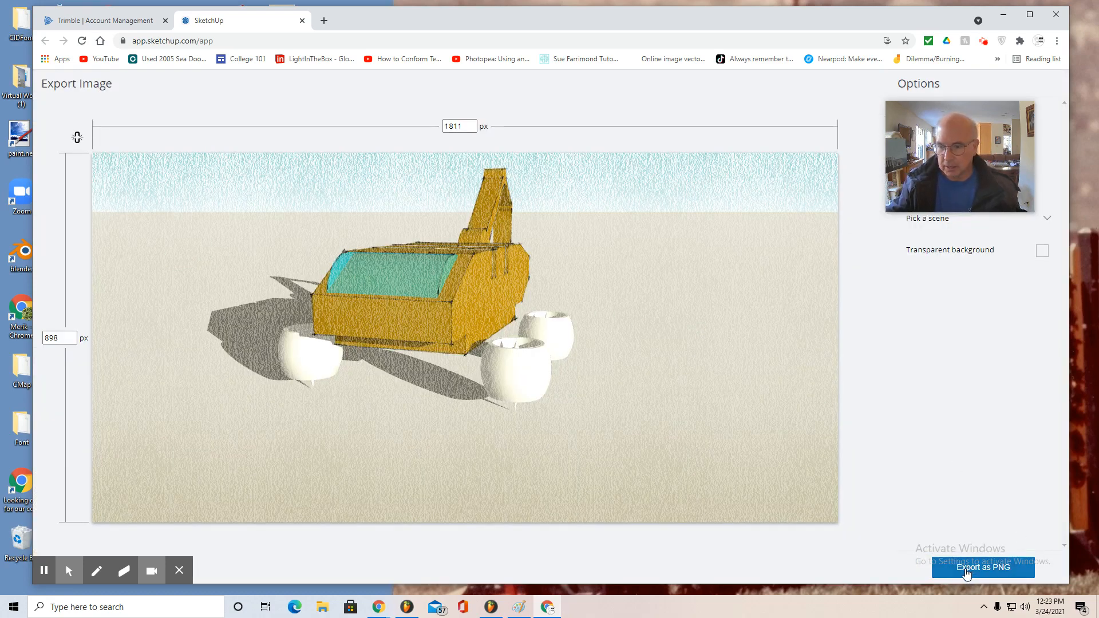
{"action": "left_click", "coordinate": [967, 569]}
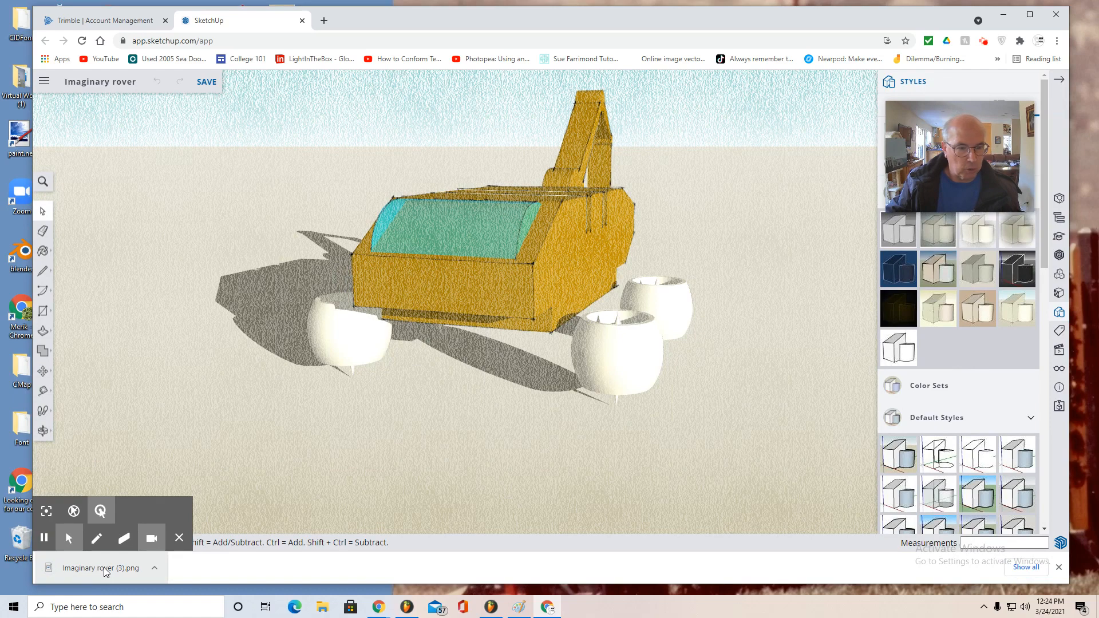
Switch to File Explorer and locate the exported Imaginary rover (3) image in the Downloads folder
{"action": "left_click", "coordinate": [323, 608]}
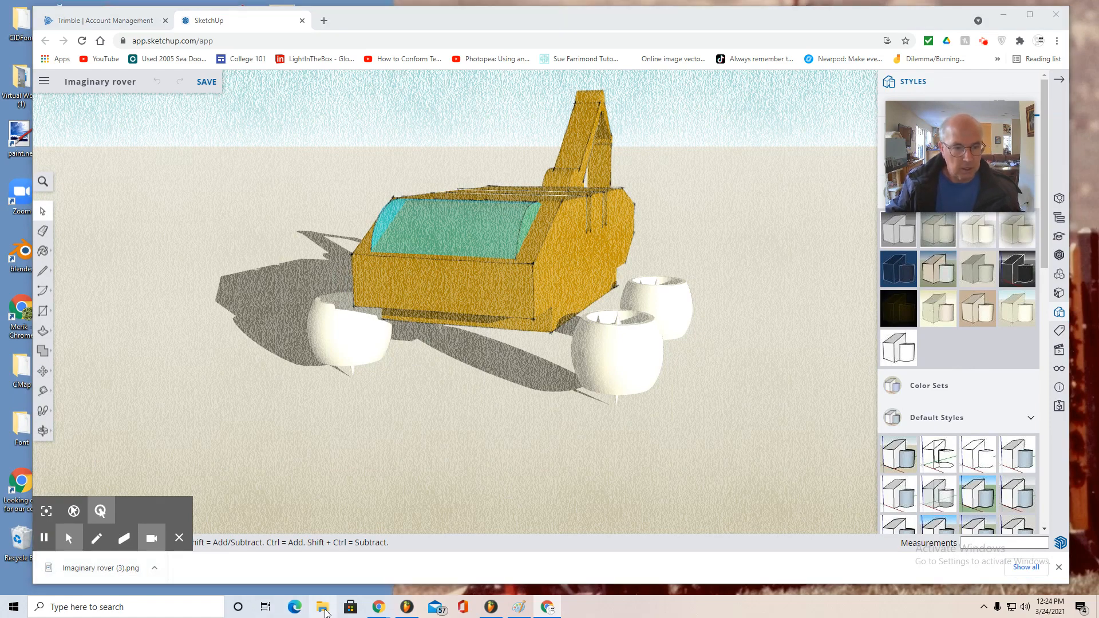
{"action": "left_click", "coordinate": [405, 153]}
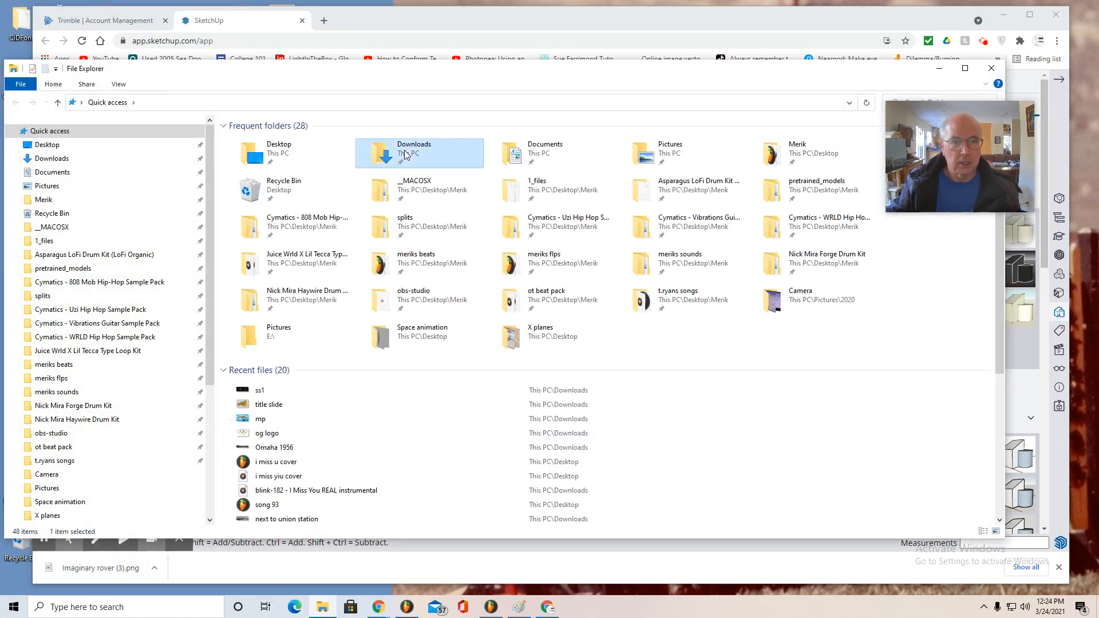
{"action": "double_click", "coordinate": [405, 153]}
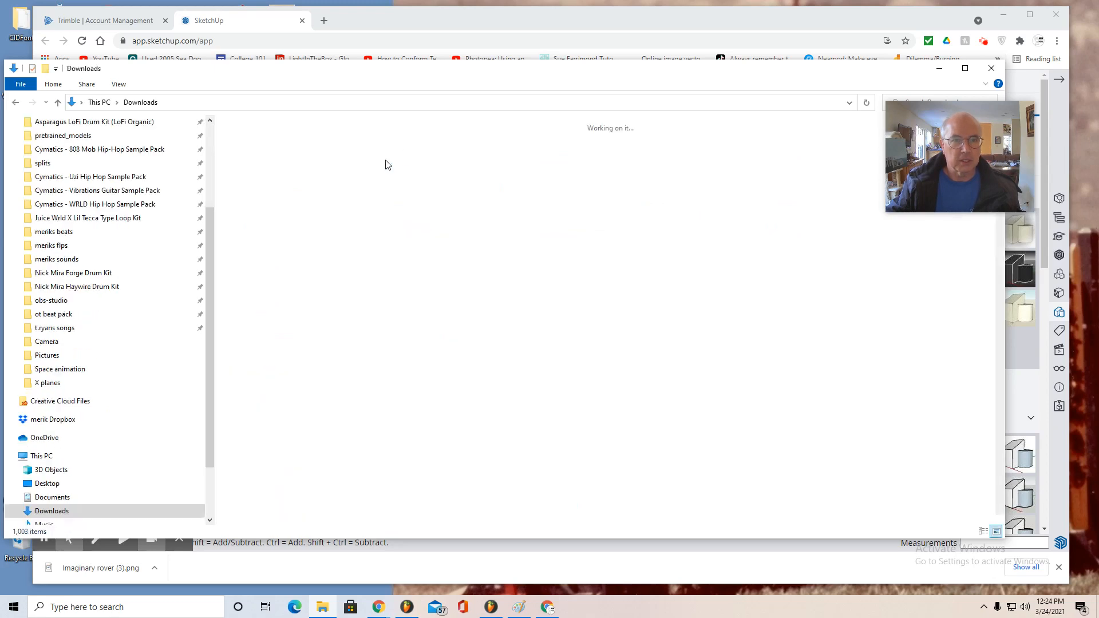
{"action": "left_click", "coordinate": [254, 182]}
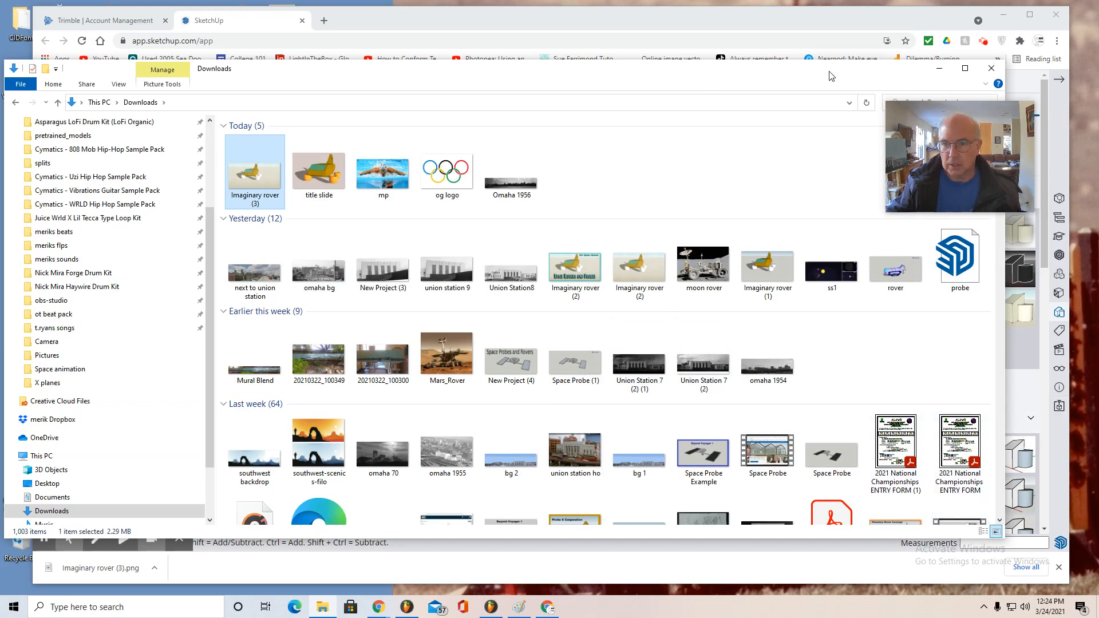
Move the Downloads window clear of the recording controls, view the Imaginary rover (3) image in Paint, and close it
{"action": "left_click_drag", "start_coordinate": [831, 76], "coordinate": [831, 43]}
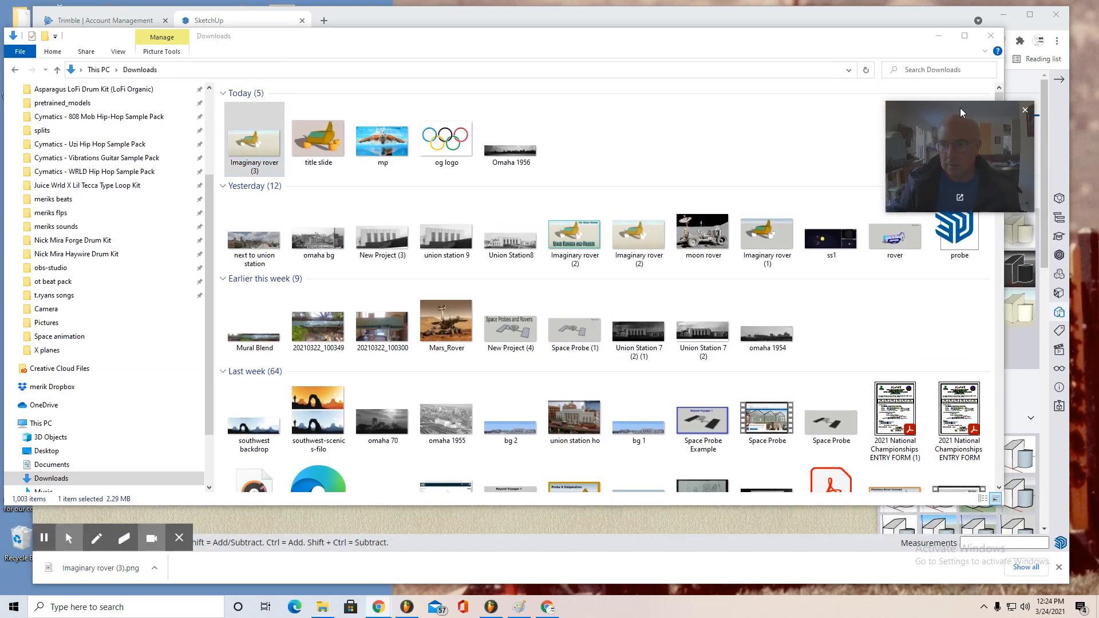
{"action": "left_click_drag", "start_coordinate": [962, 113], "coordinate": [873, 63]}
{"action": "left_click_drag", "start_coordinate": [999, 109], "coordinate": [984, 30]}
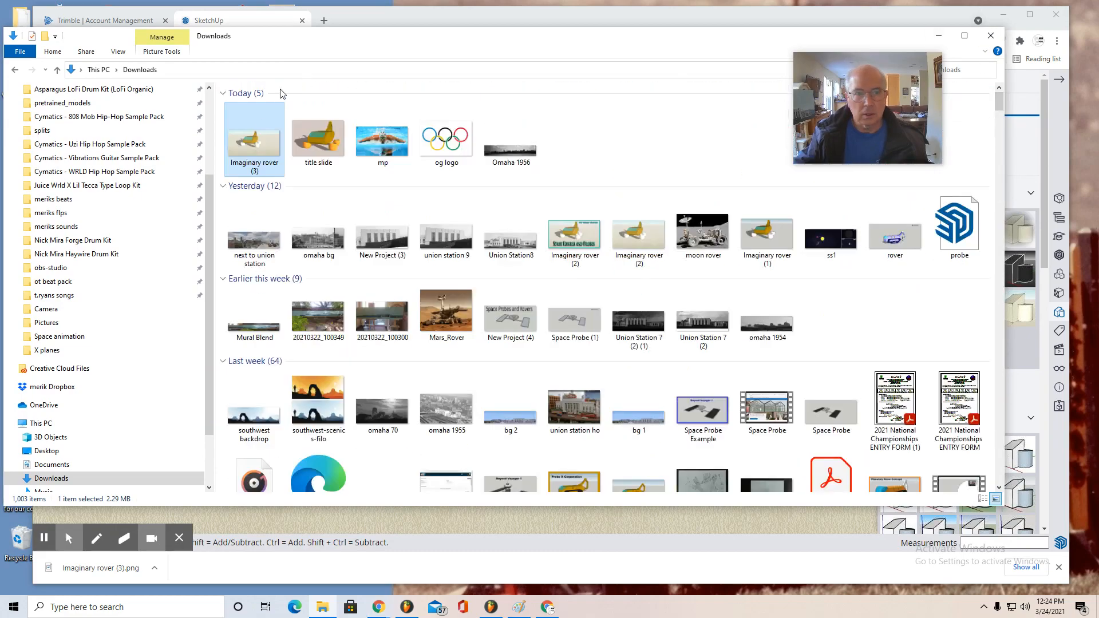
{"action": "double_click", "coordinate": [249, 152]}
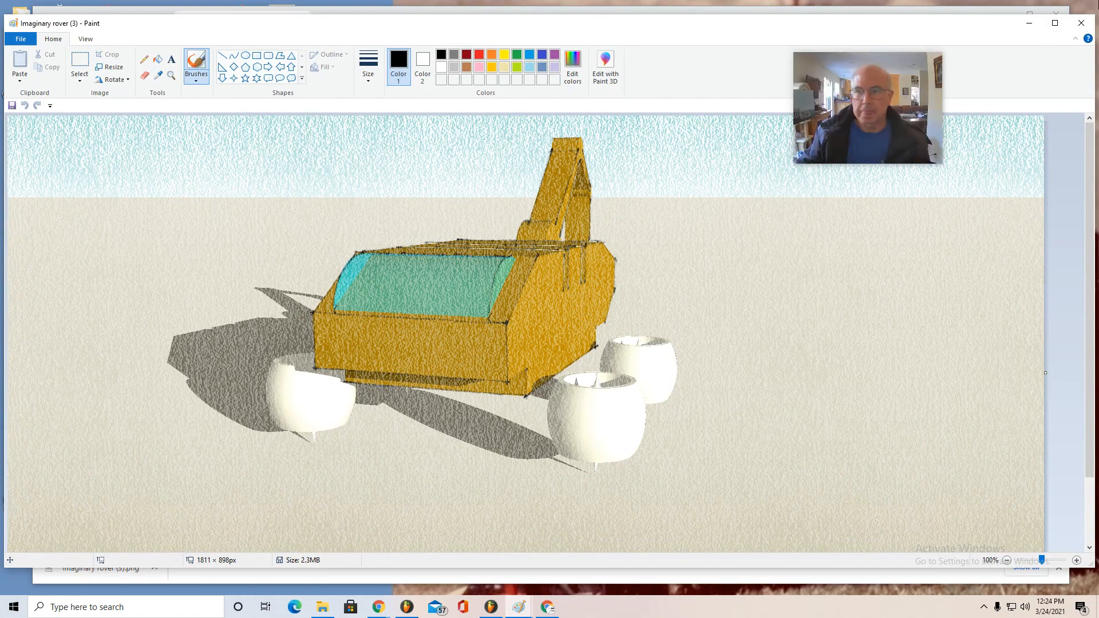
{"action": "left_click", "coordinate": [1081, 23]}
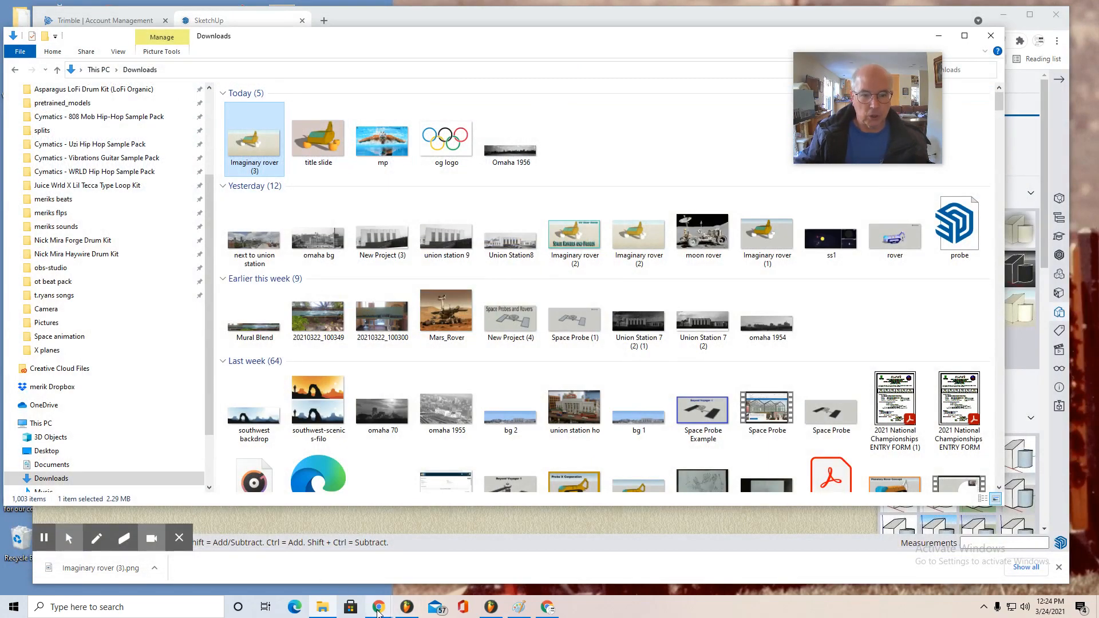
Switch to Photopea in a new browser tab and open Imaginary rover (3) from the Downloads folder
{"action": "left_click", "coordinate": [379, 607]}
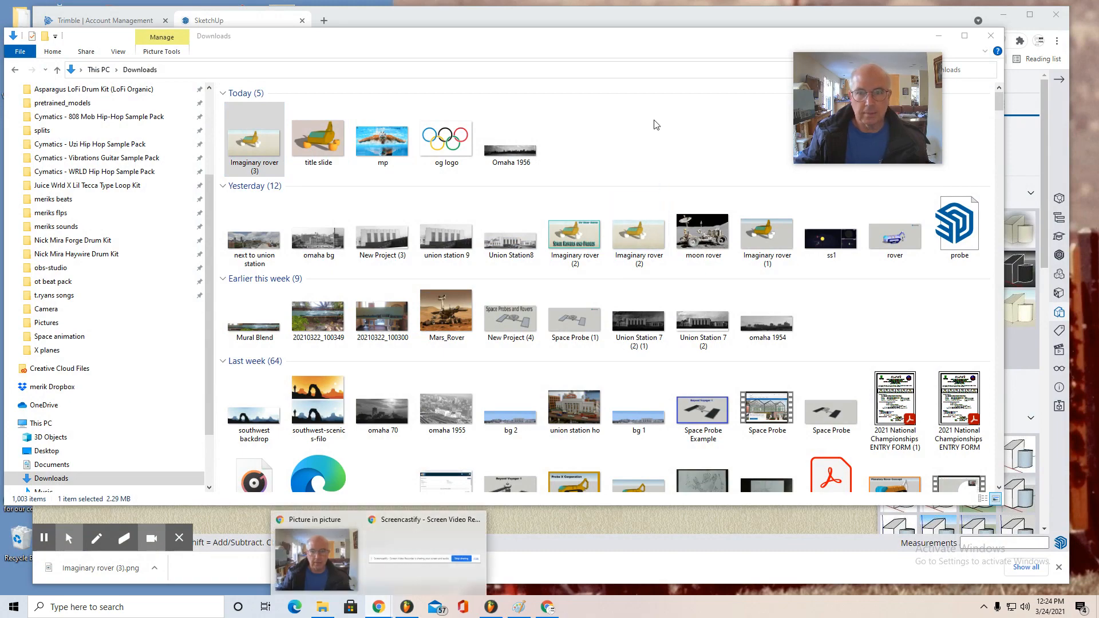
{"action": "left_click", "coordinate": [324, 20]}
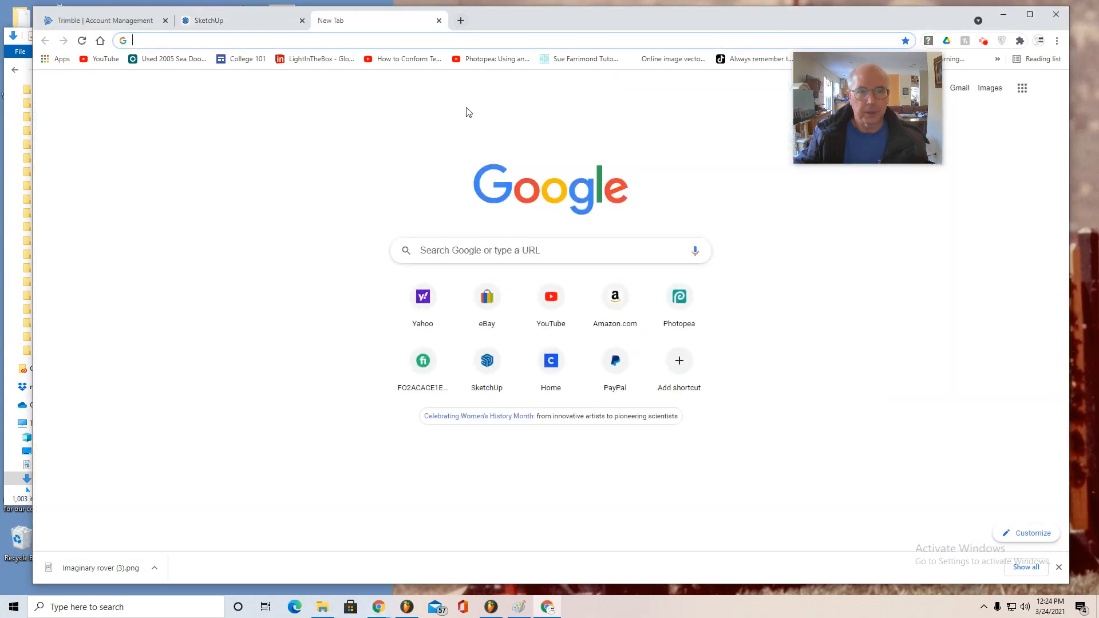
{"action": "left_click", "coordinate": [687, 312]}
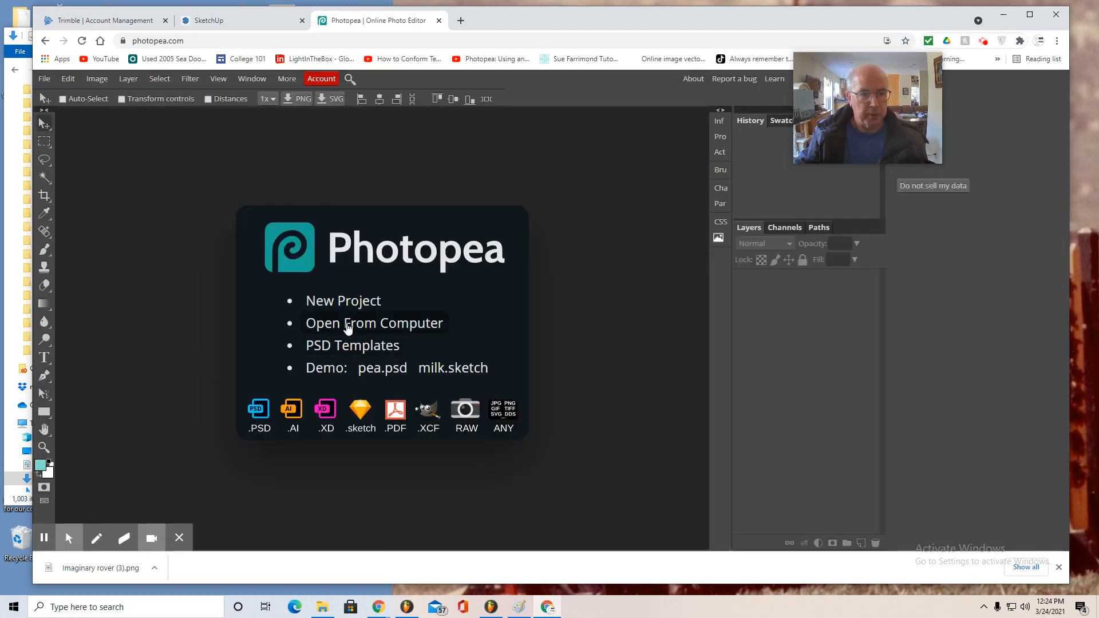
{"action": "left_click", "coordinate": [346, 324]}
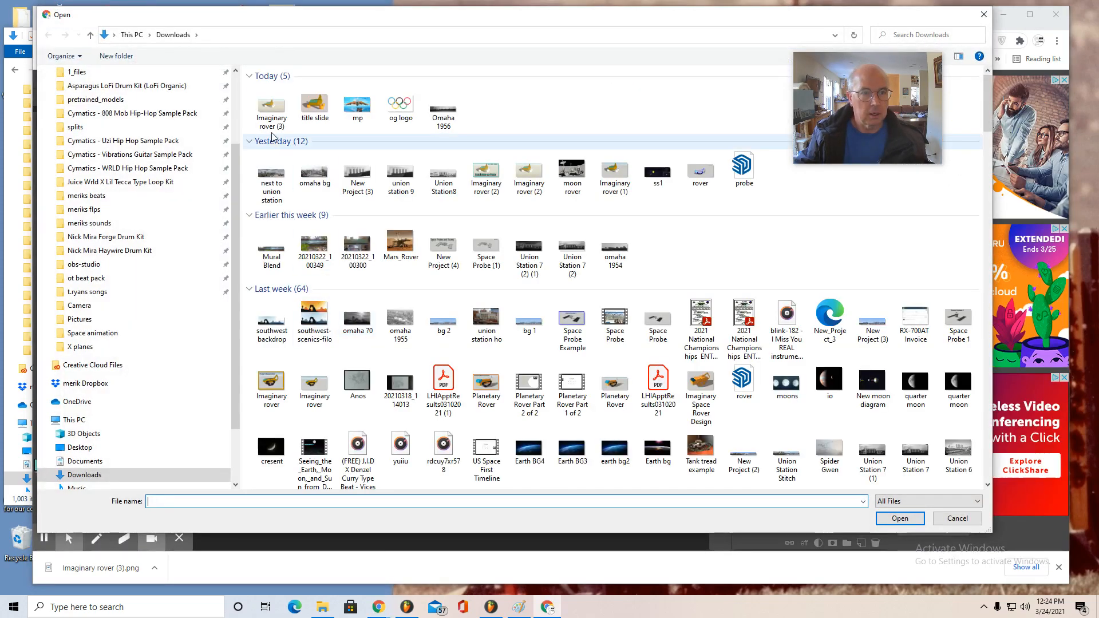
{"action": "left_click", "coordinate": [270, 109]}
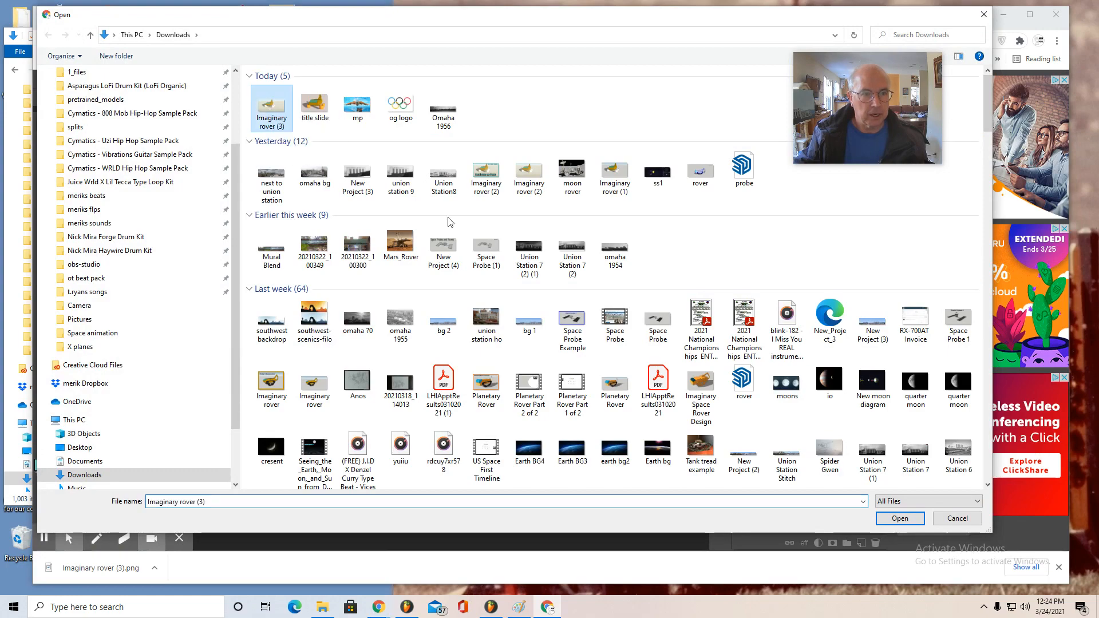
{"action": "left_click", "coordinate": [900, 518]}
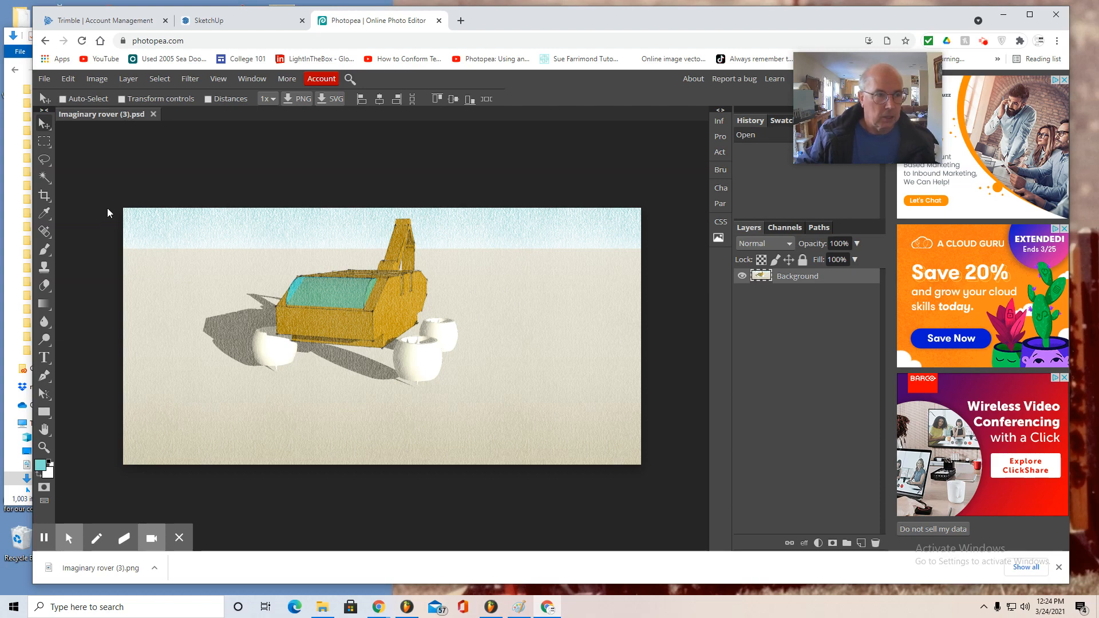
Copy a rectangular selection enclosing the rover and its shadow, reaching to the image's upper-left corner
{"action": "left_click", "coordinate": [45, 142]}
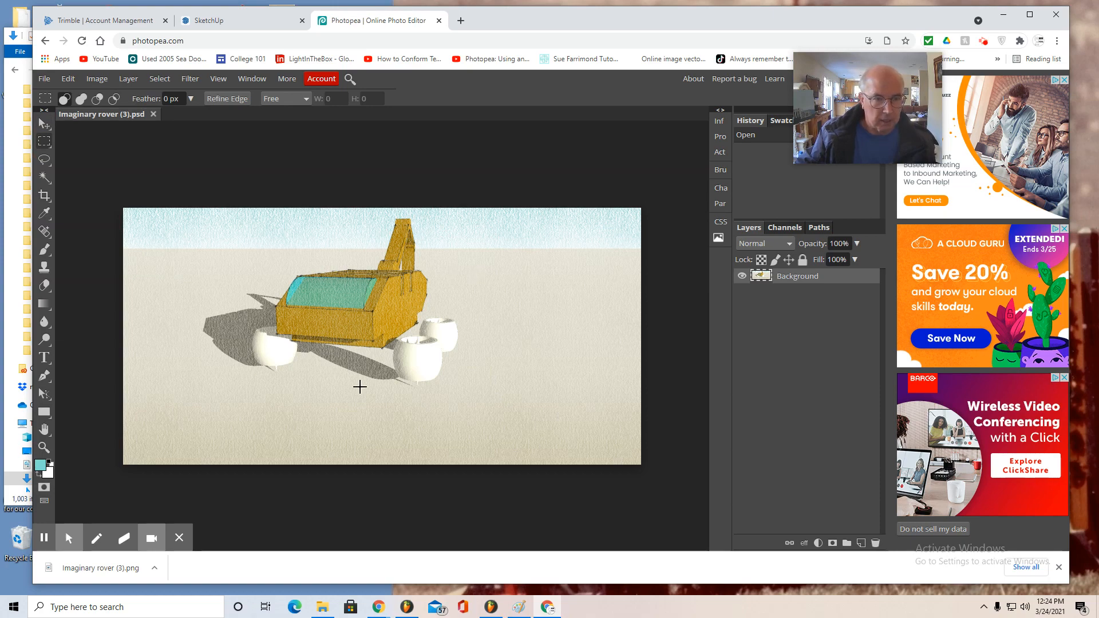
{"action": "left_click_drag", "start_coordinate": [486, 401], "coordinate": [97, 134]}
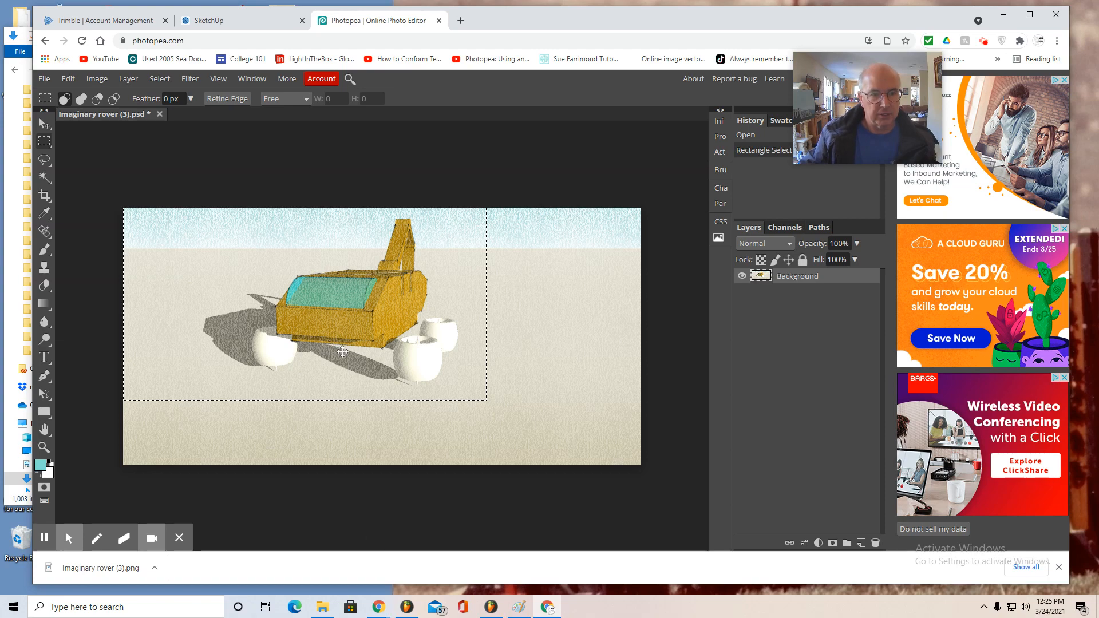
{"action": "left_click", "coordinate": [67, 80]}
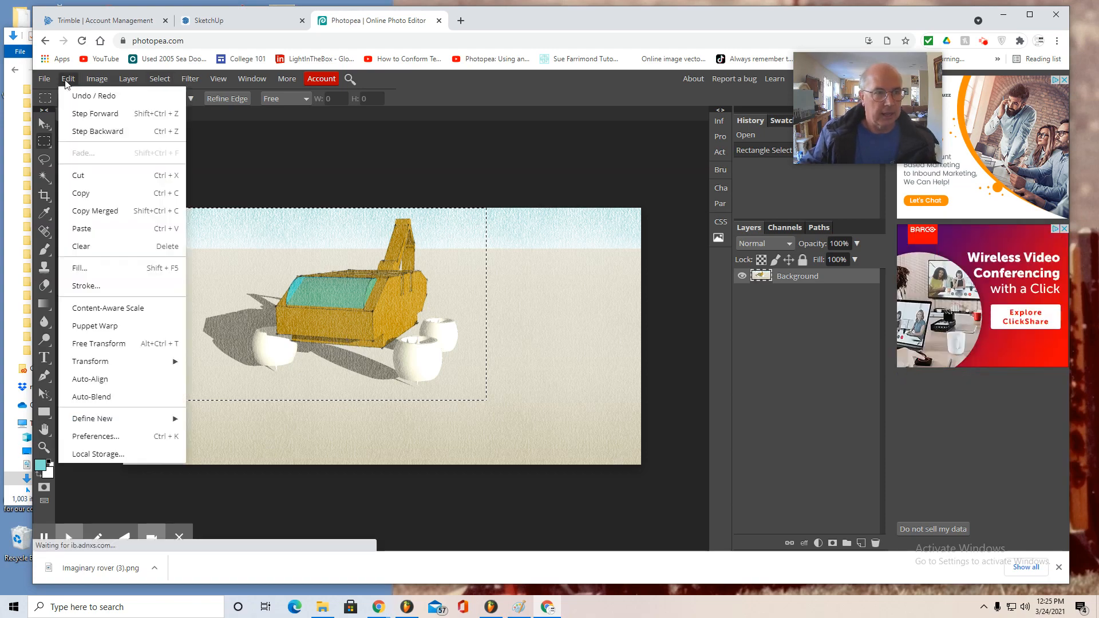
{"action": "left_click", "coordinate": [78, 189]}
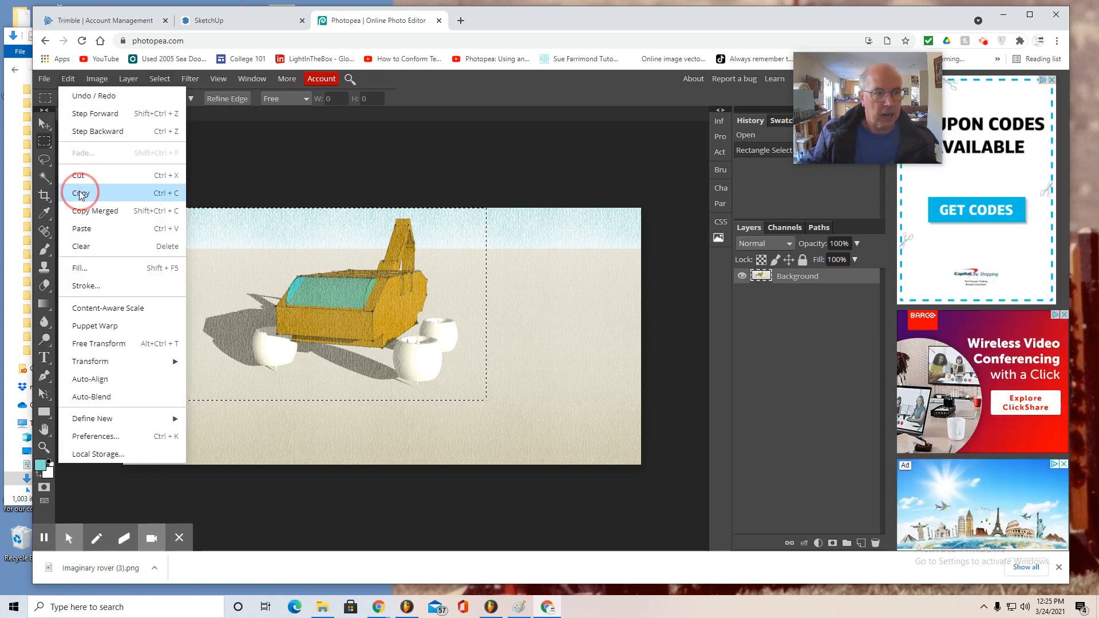
Create a new 1270 × 675 px project with a white background and paste the copied rover area into it
{"action": "left_click", "coordinate": [44, 79]}
{"action": "left_click", "coordinate": [58, 95]}
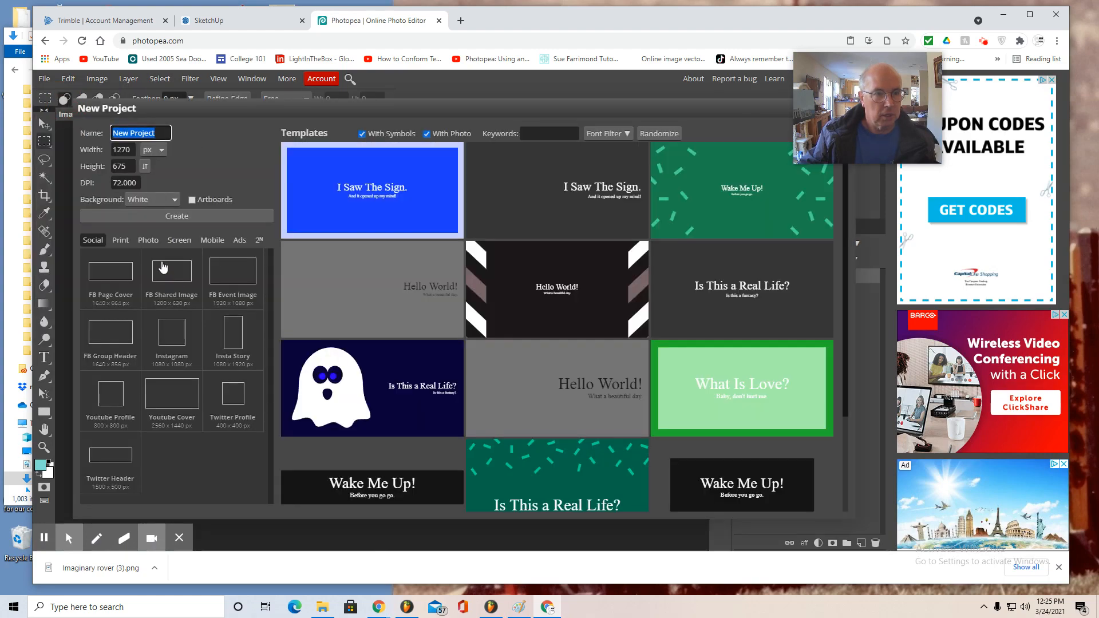
{"action": "left_click", "coordinate": [177, 216]}
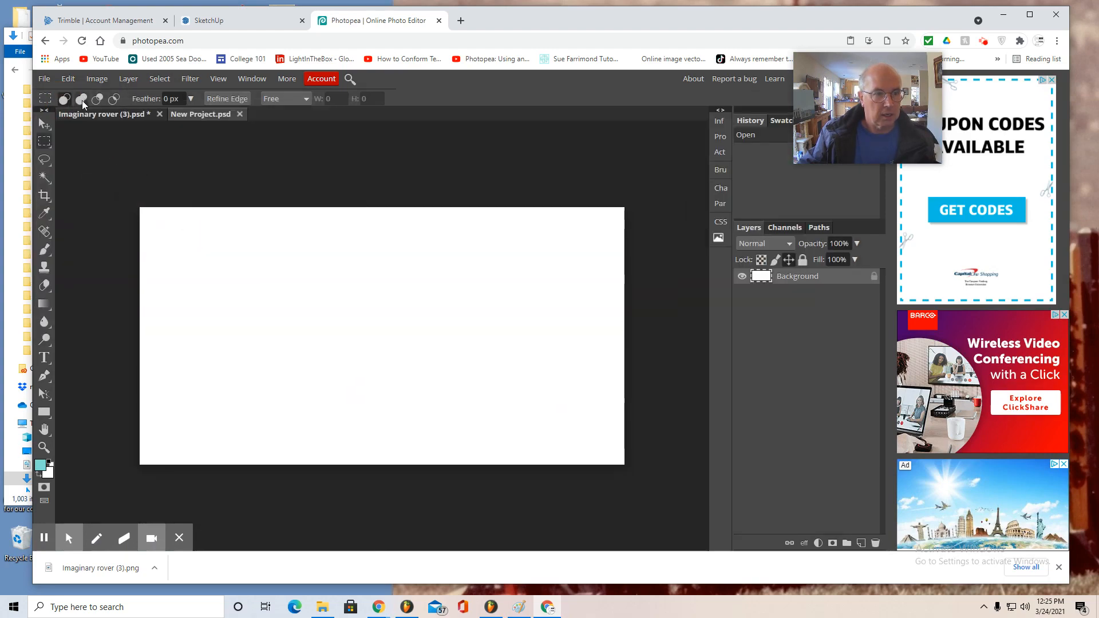
{"action": "left_click", "coordinate": [68, 78]}
{"action": "left_click", "coordinate": [81, 230]}
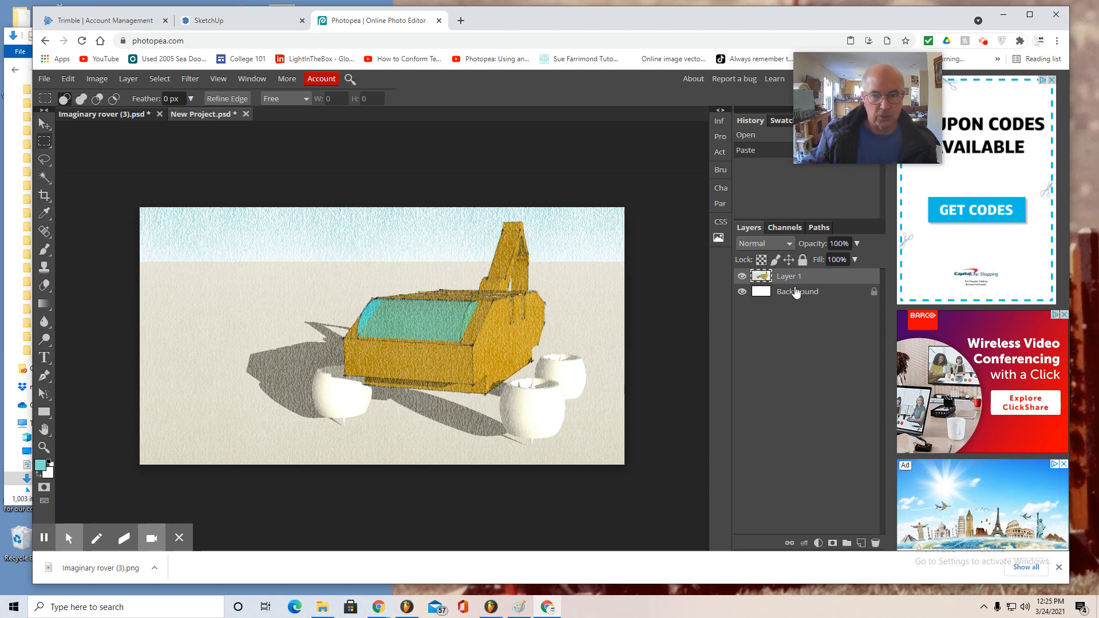
Start a text layer near the horizon to the left of the rover and set its font to FORQUE
{"action": "left_click", "coordinate": [44, 359]}
{"action": "left_click", "coordinate": [184, 263]}
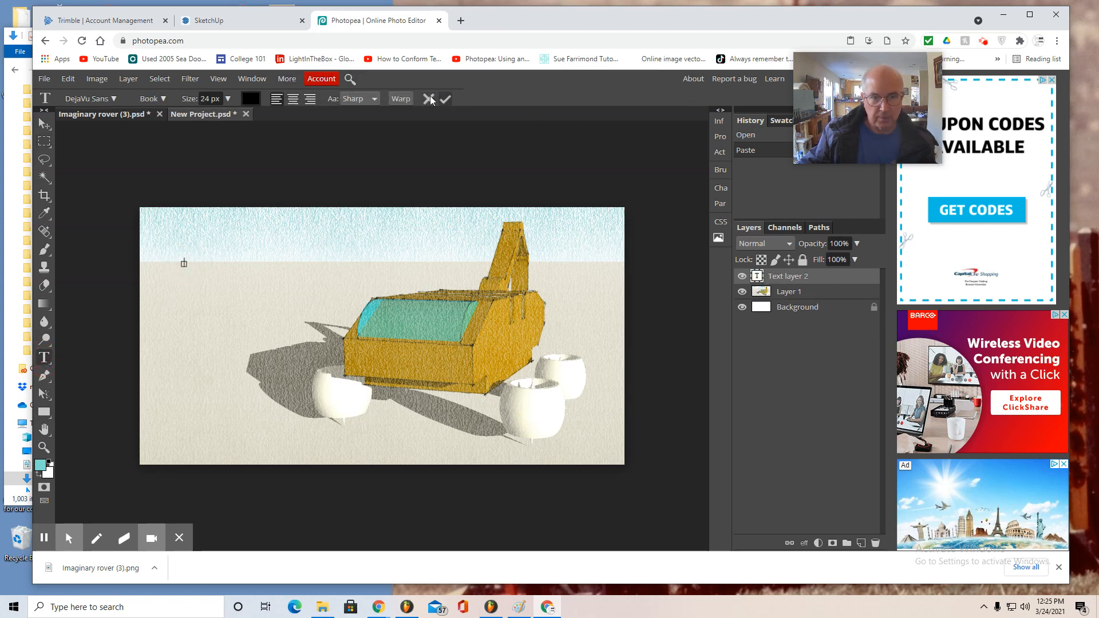
{"action": "left_click", "coordinate": [115, 101]}
{"action": "scroll", "coordinate": [171, 313], "scroll_direction": "down", "scroll_amount": 5}
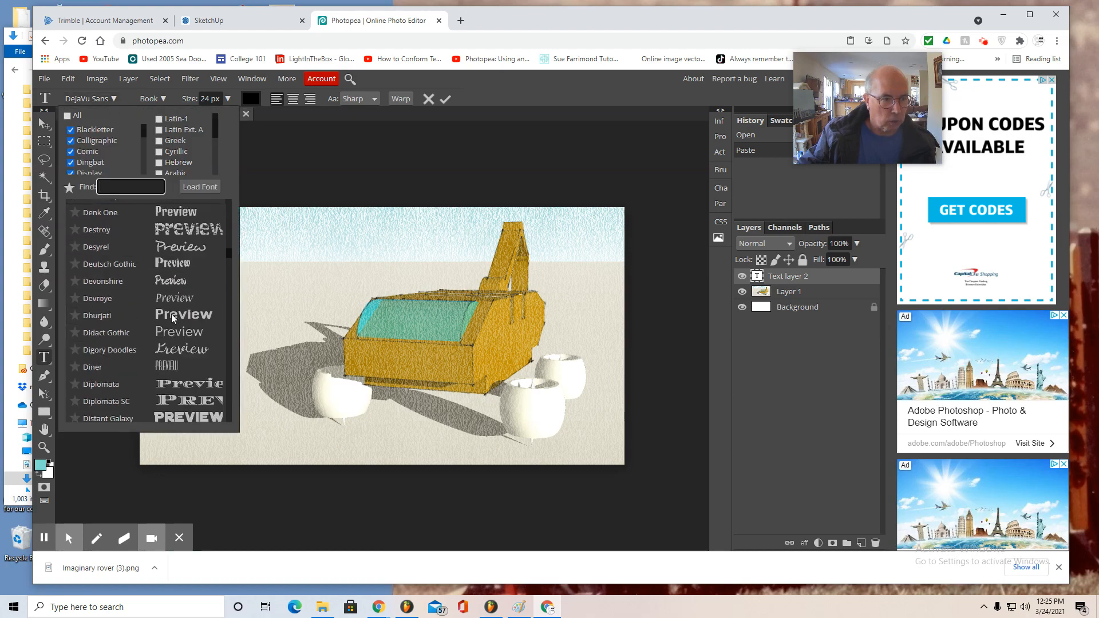
{"action": "scroll", "coordinate": [180, 316], "scroll_direction": "down", "scroll_amount": 4}
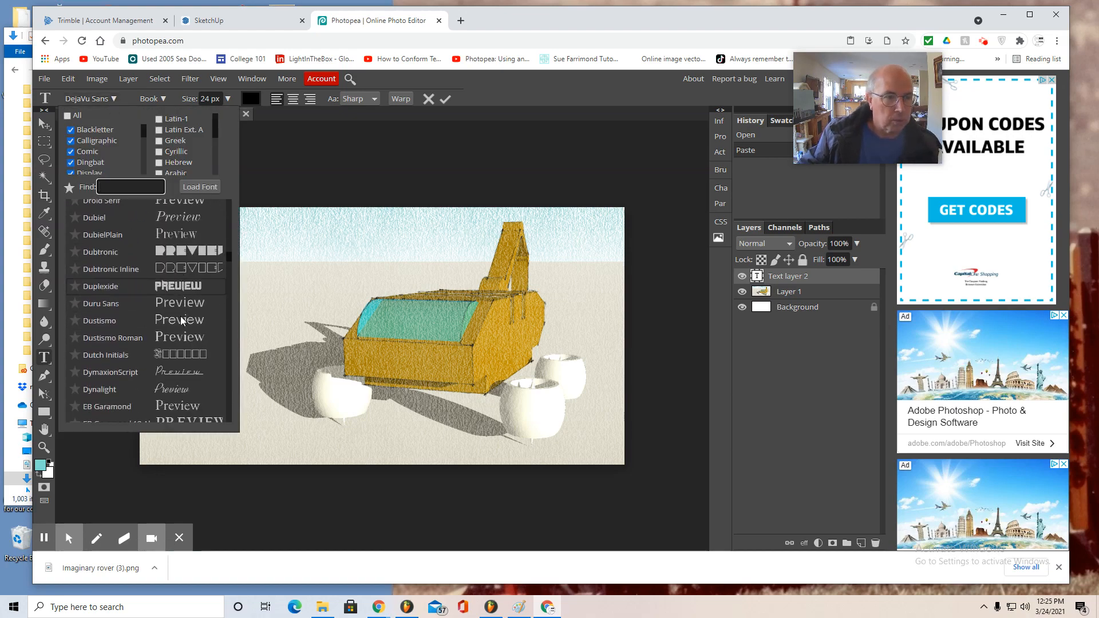
{"action": "scroll", "coordinate": [181, 320], "scroll_direction": "down", "scroll_amount": 5}
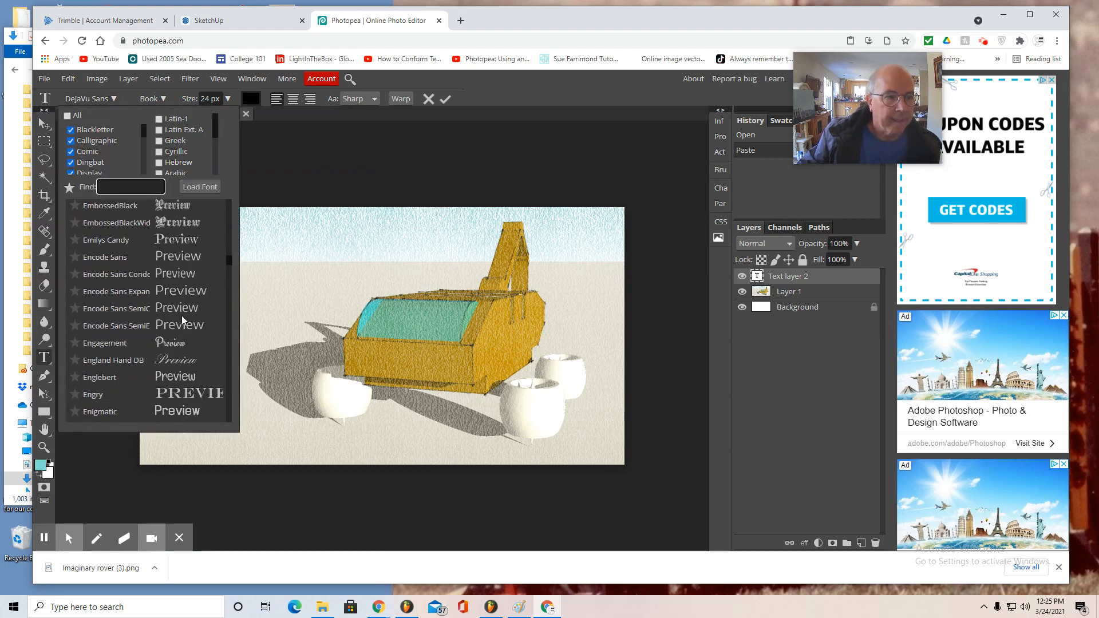
{"action": "scroll", "coordinate": [181, 314], "scroll_direction": "down", "scroll_amount": 4}
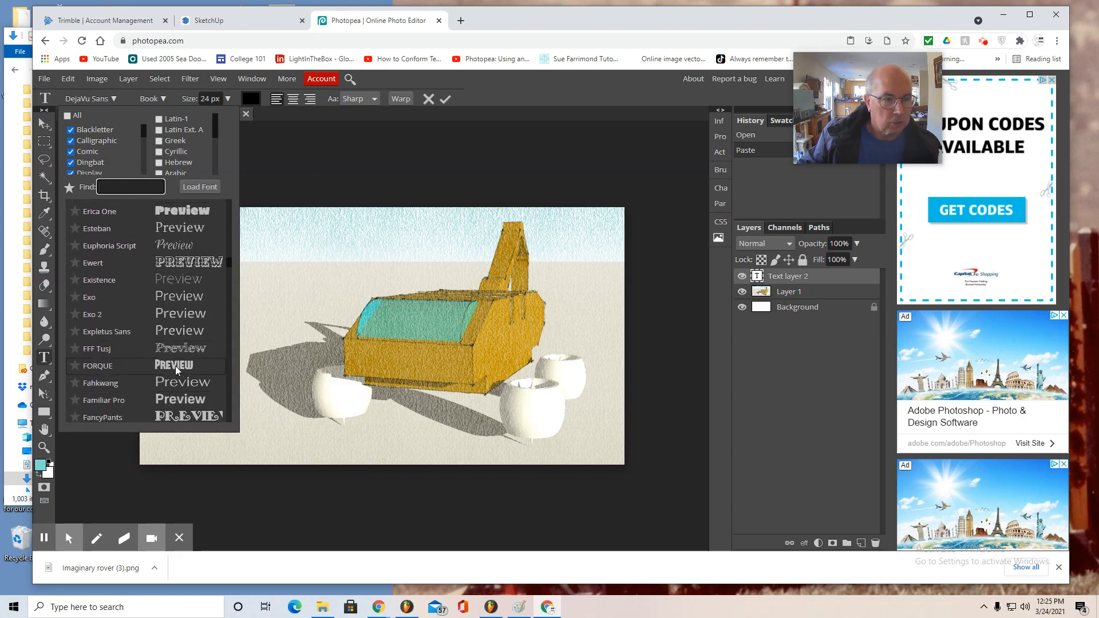
{"action": "left_click", "coordinate": [174, 365]}
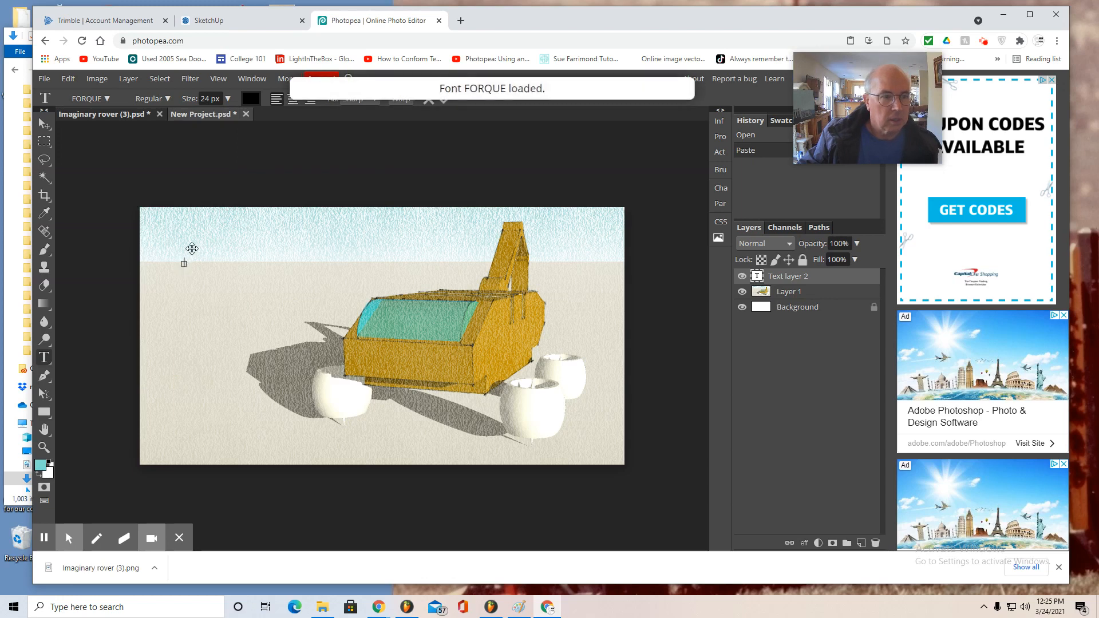
Set the text size to 89 px and start a new text layer in the sky near the image's upper-left corner
{"action": "left_click", "coordinate": [228, 99]}
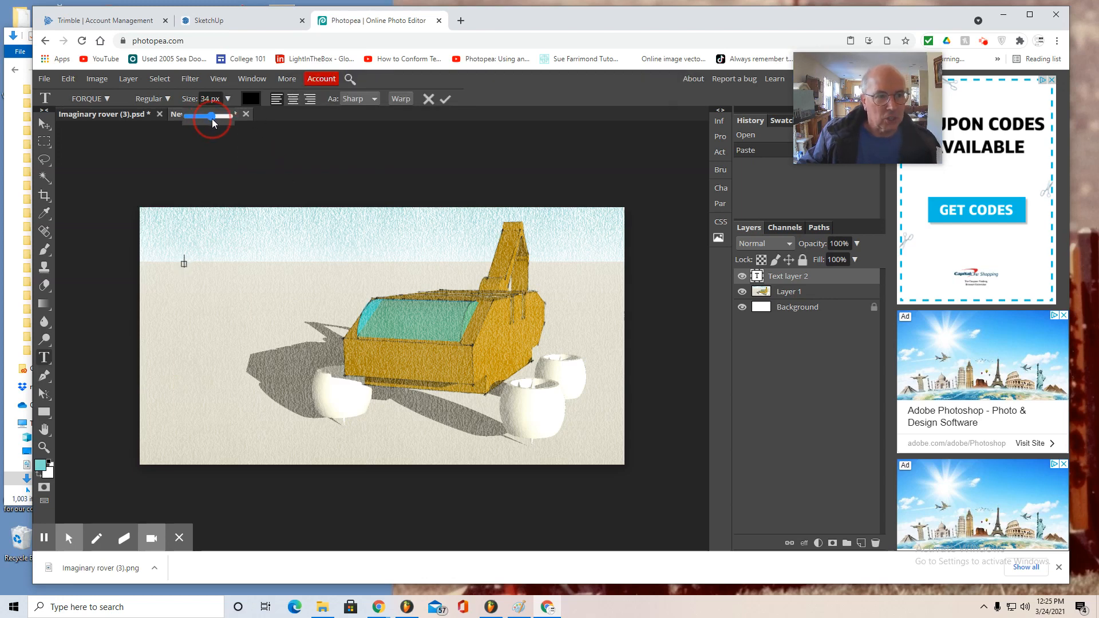
{"action": "left_click_drag", "start_coordinate": [228, 123], "coordinate": [229, 120]}
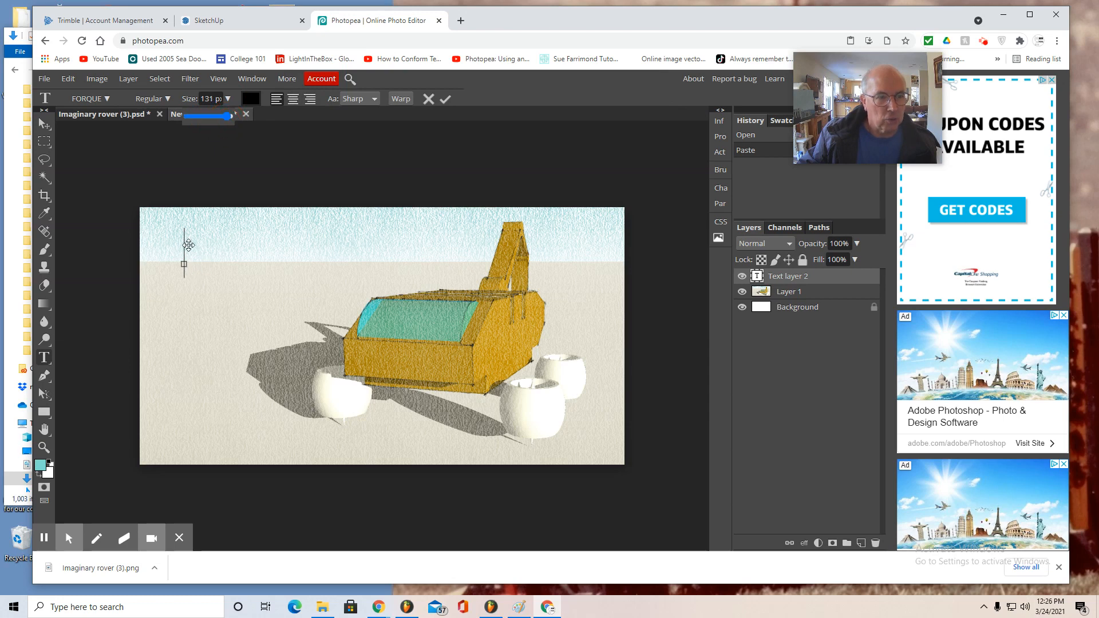
{"action": "left_click", "coordinate": [228, 113]}
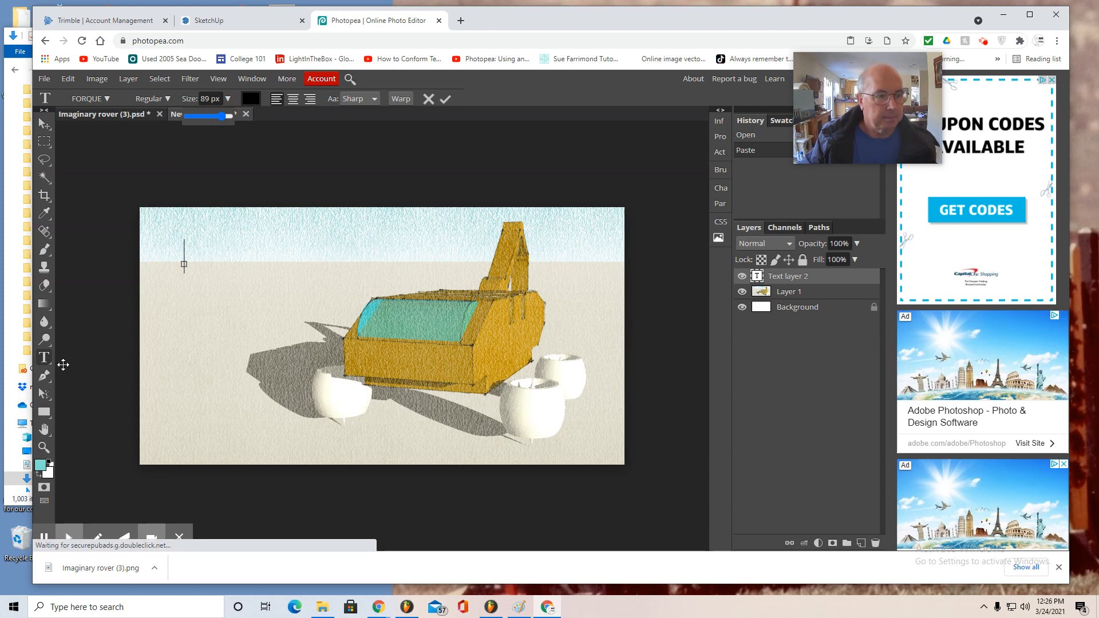
{"action": "left_click", "coordinate": [44, 361]}
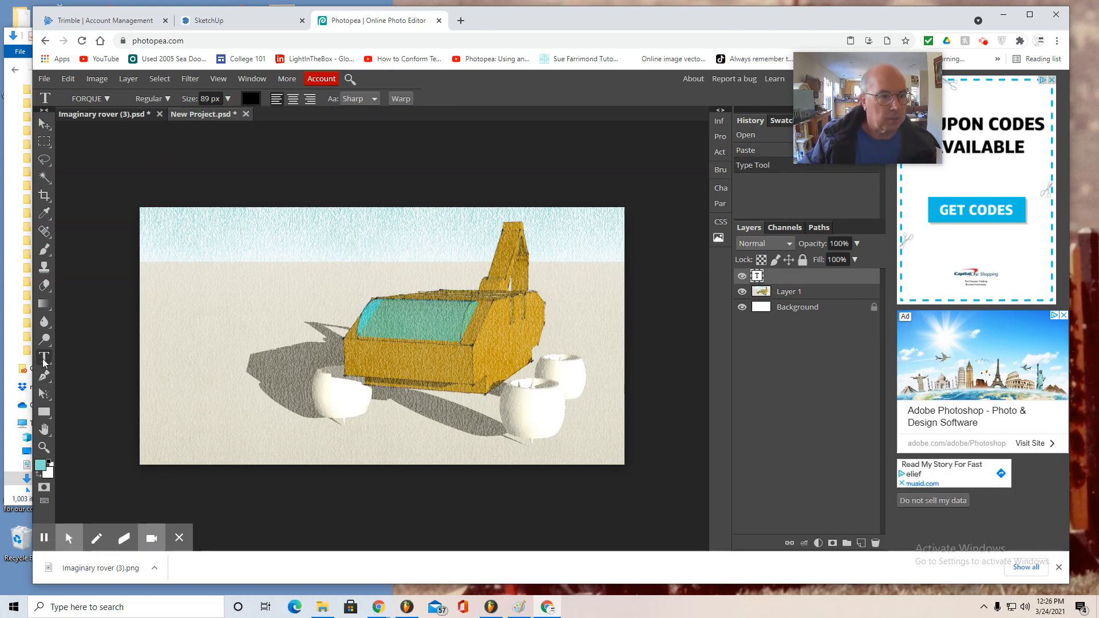
{"action": "left_click", "coordinate": [166, 239]}
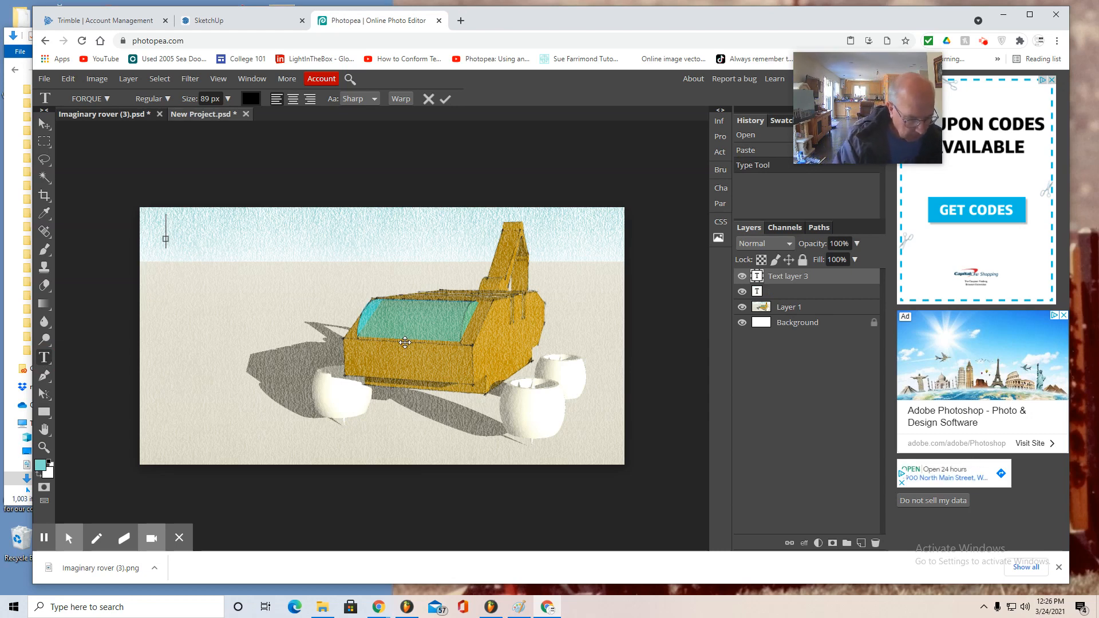
{"action": "type", "text": "SPA"}
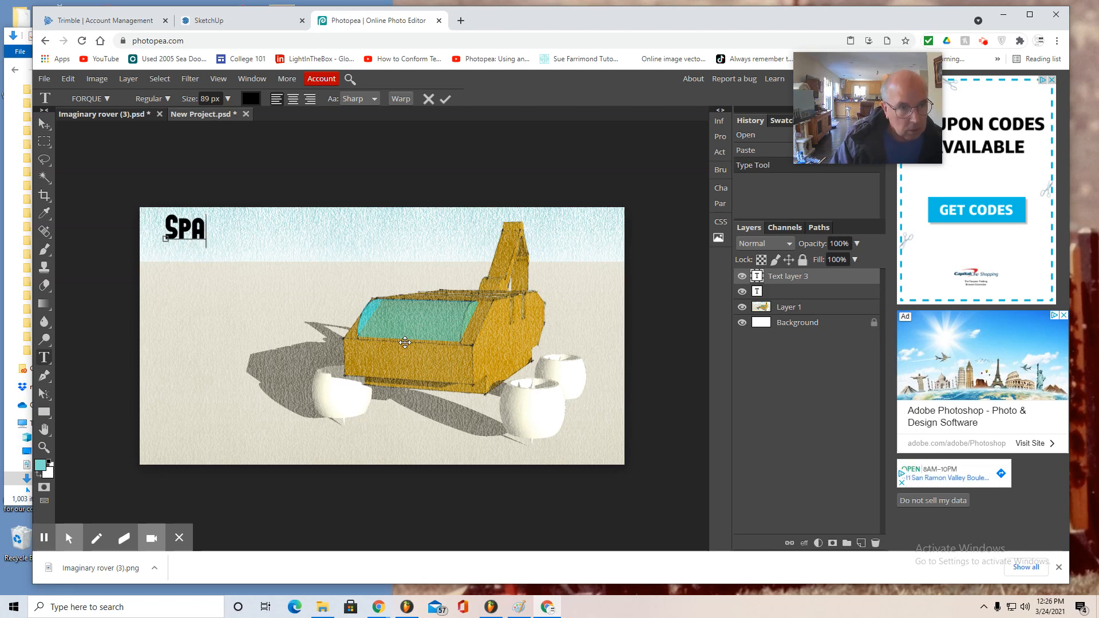
{"action": "key", "text": "BackSpace"}
{"action": "key", "text": "BackSpace"}
{"action": "key", "text": "BackSpace"}
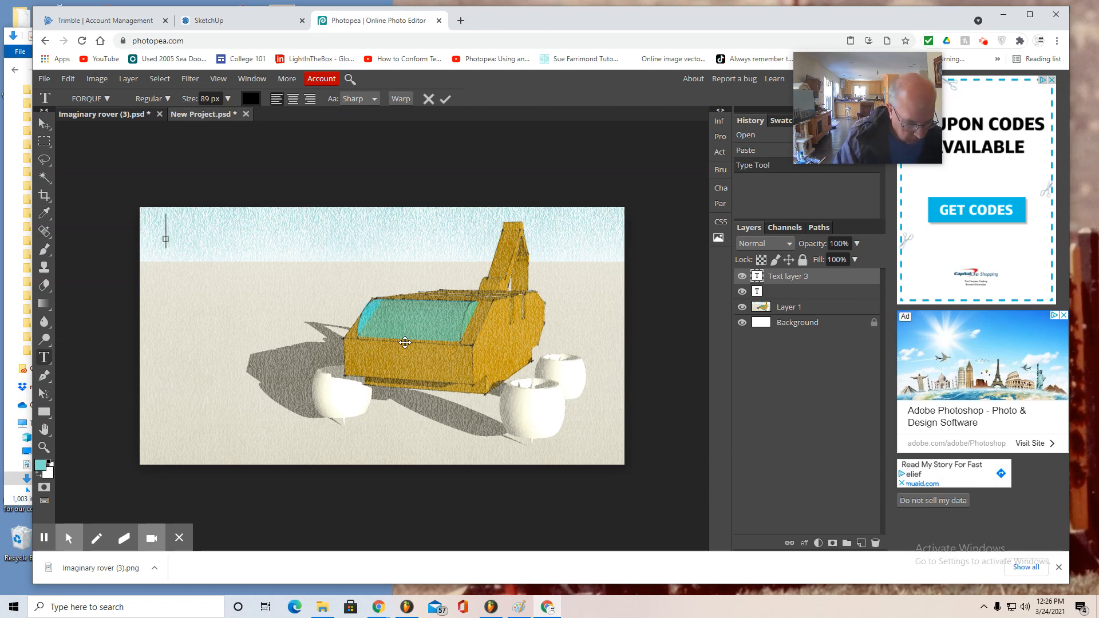
Enter the title "Rover Concepts Unlimited" and move it slightly down and to the left in the sky area
{"action": "type", "text": "ROV"}
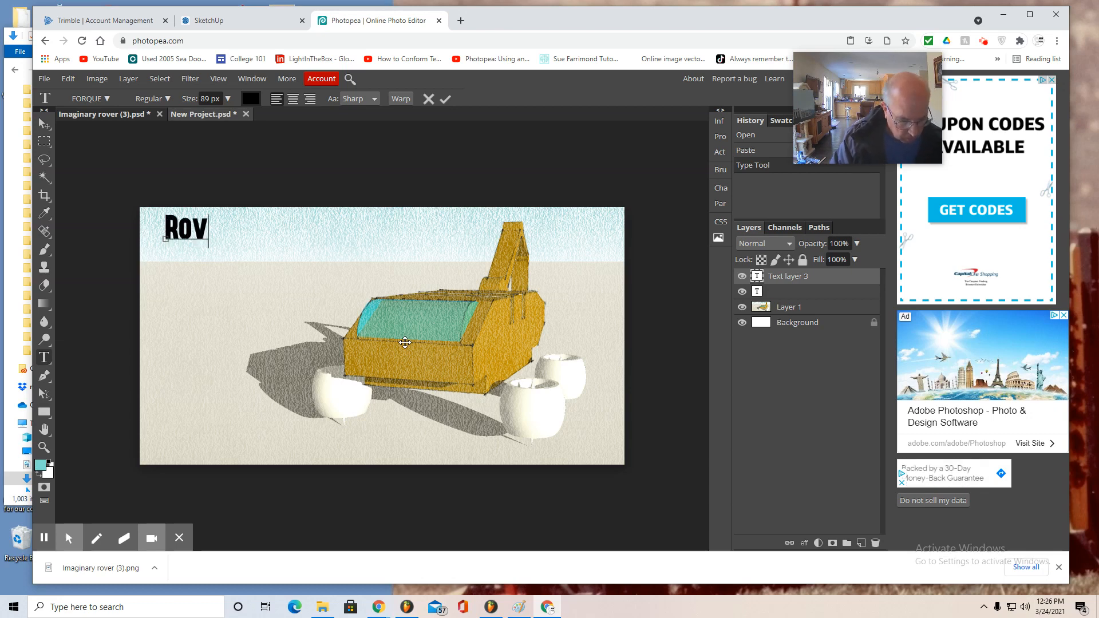
{"action": "type", "text": "ER C"}
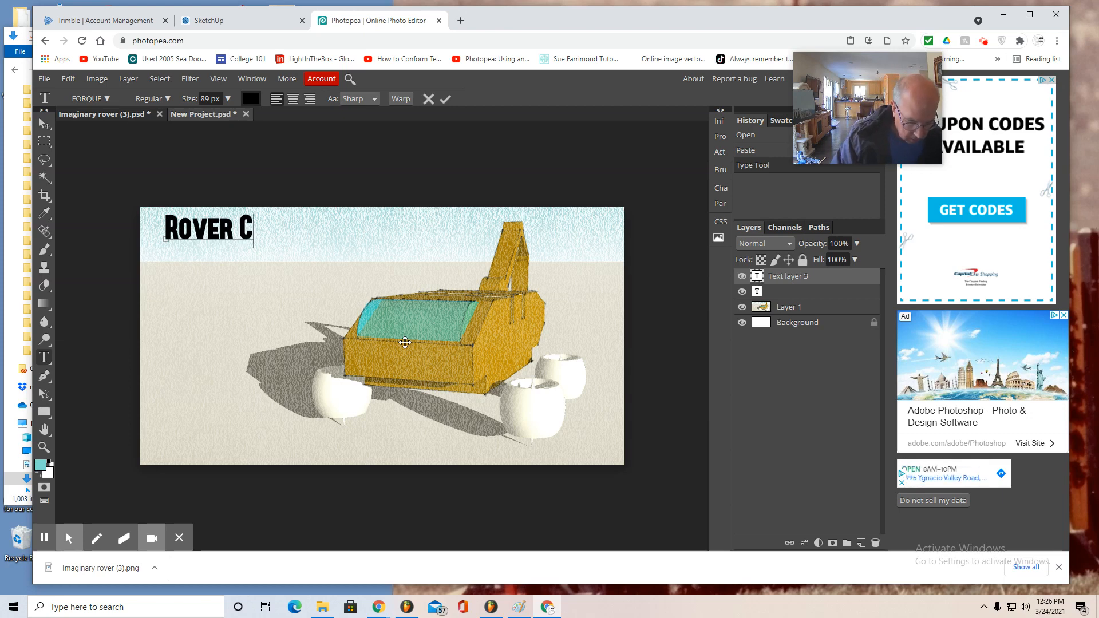
{"action": "type", "text": "oncept"}
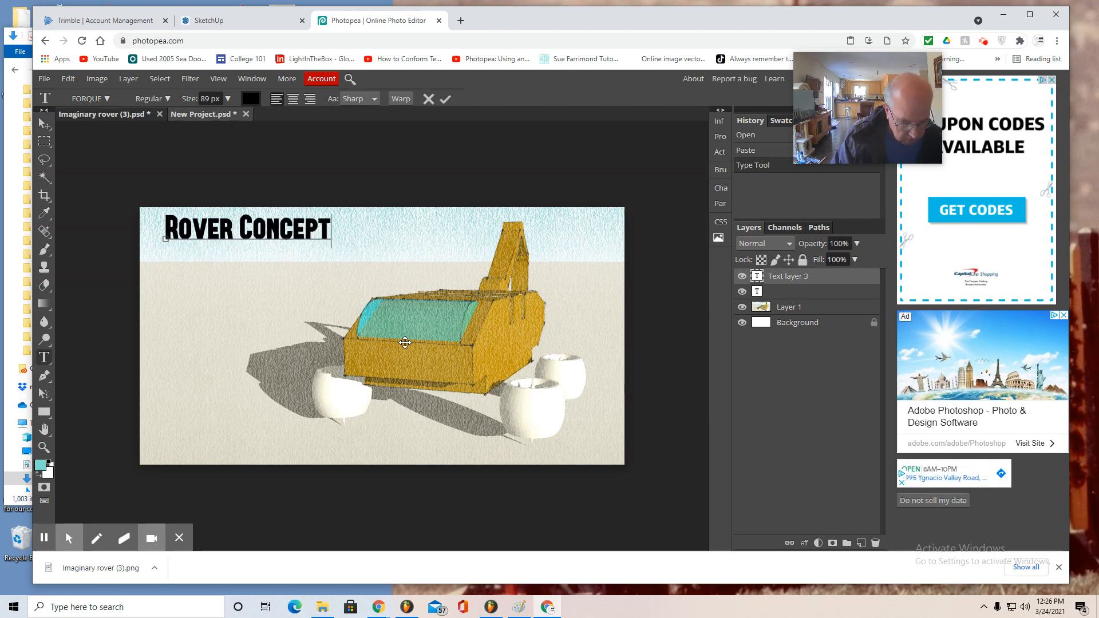
{"action": "type", "text": "s U"}
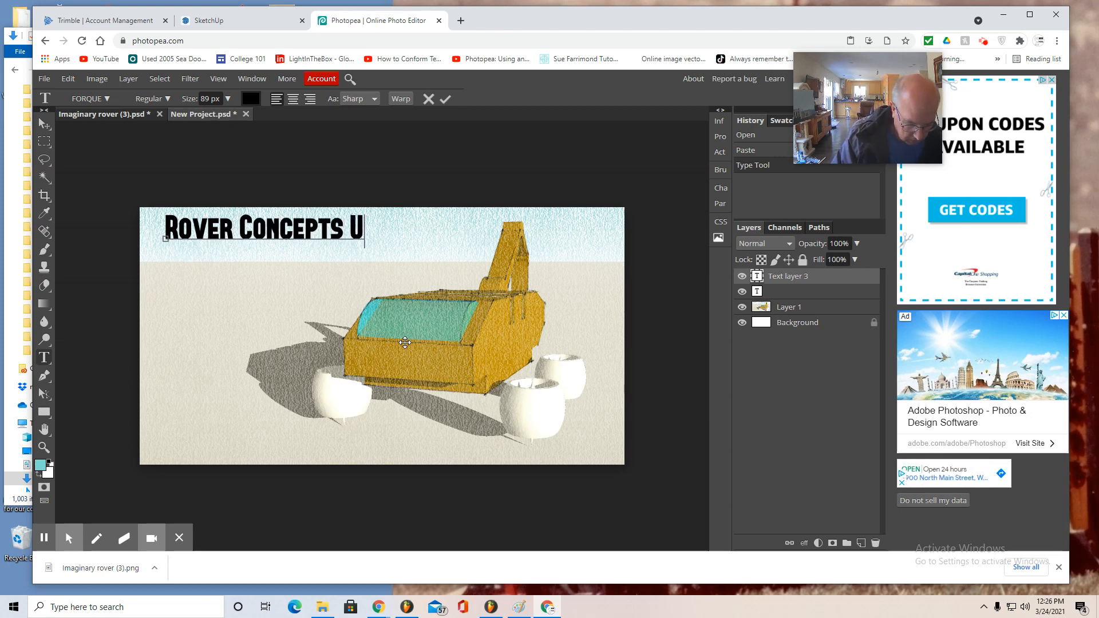
{"action": "type", "text": "nlimited"}
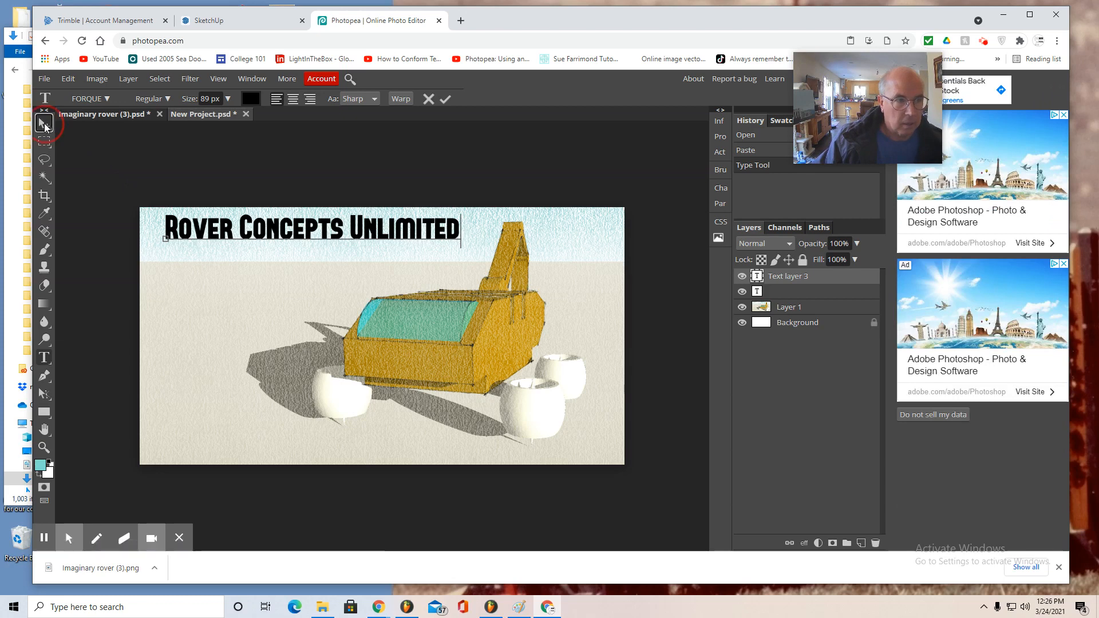
{"action": "left_click", "coordinate": [44, 124]}
{"action": "left_click", "coordinate": [201, 237]}
{"action": "left_click_drag", "start_coordinate": [201, 237], "coordinate": [193, 246]}
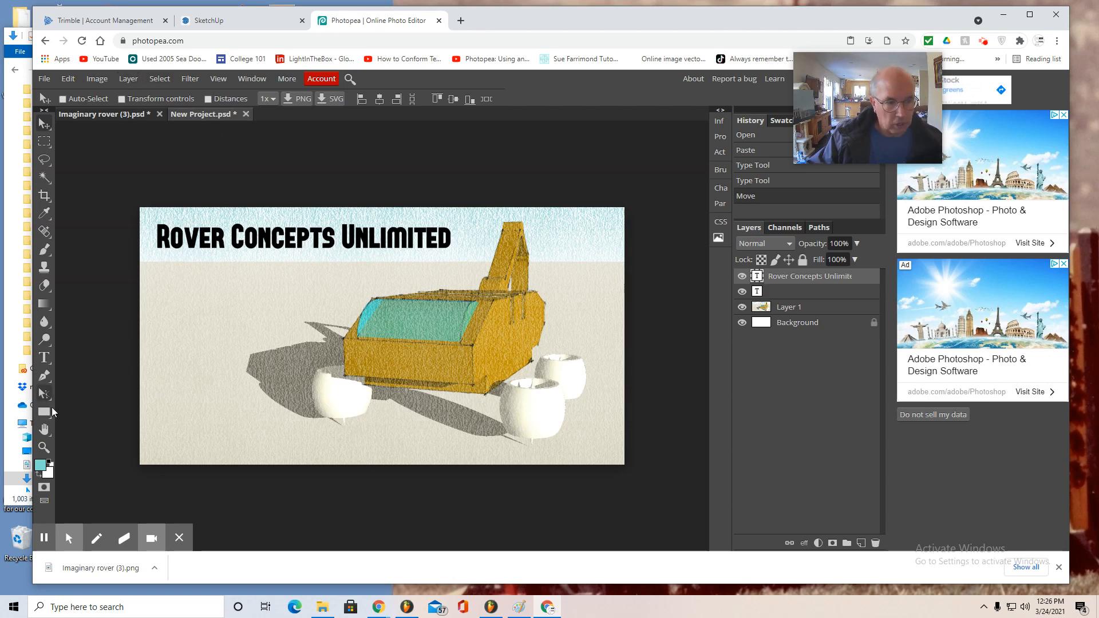
Recolor the whole title text to blue 172ee2 and finish the text edit
{"action": "left_click", "coordinate": [44, 357]}
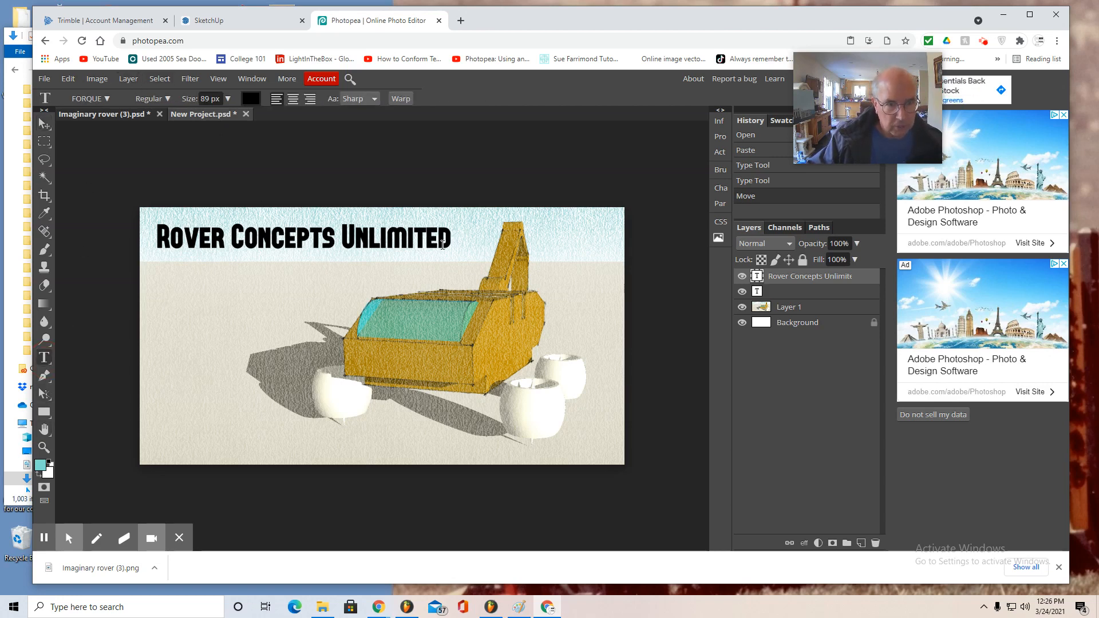
{"action": "left_click_drag", "start_coordinate": [450, 244], "coordinate": [137, 246]}
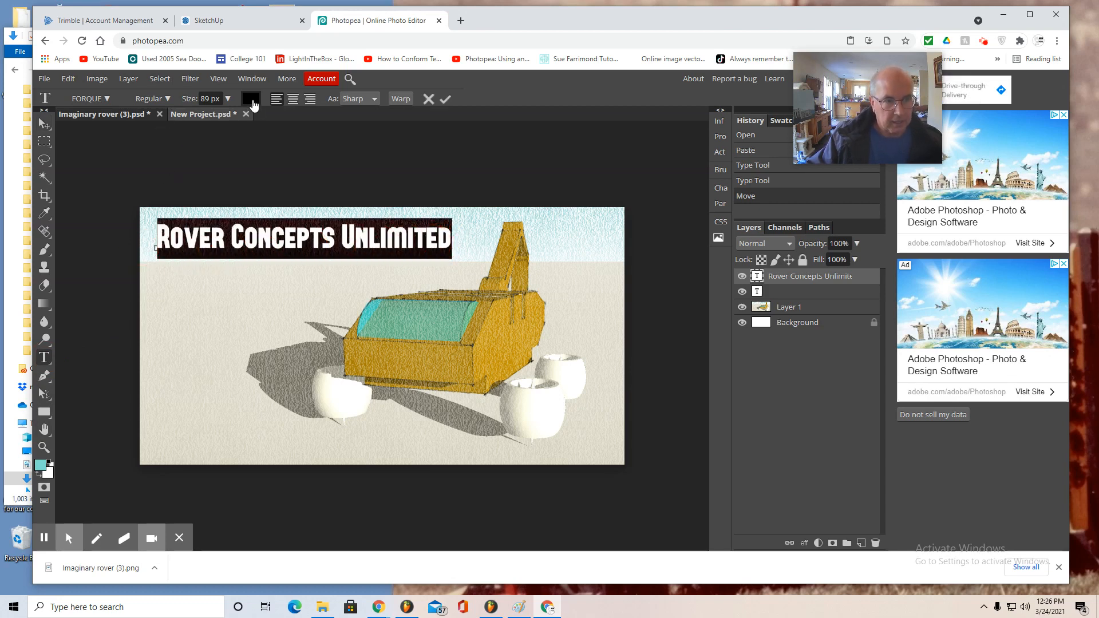
{"action": "left_click", "coordinate": [251, 100]}
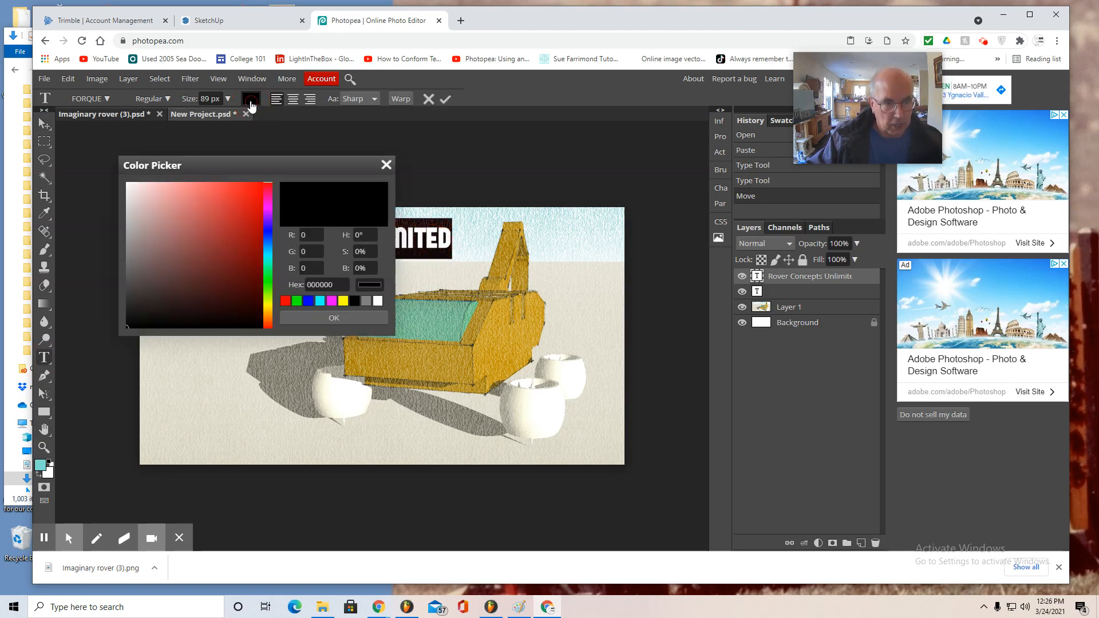
{"action": "left_click", "coordinate": [249, 199]}
{"action": "left_click_drag", "start_coordinate": [253, 164], "coordinate": [767, 215]}
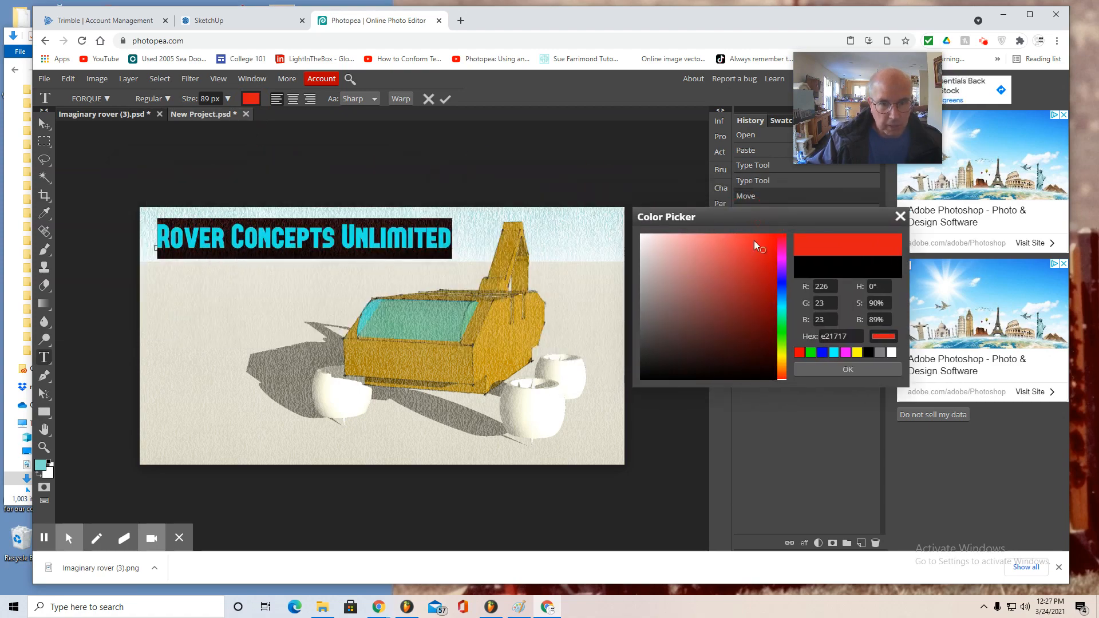
{"action": "left_click", "coordinate": [782, 286]}
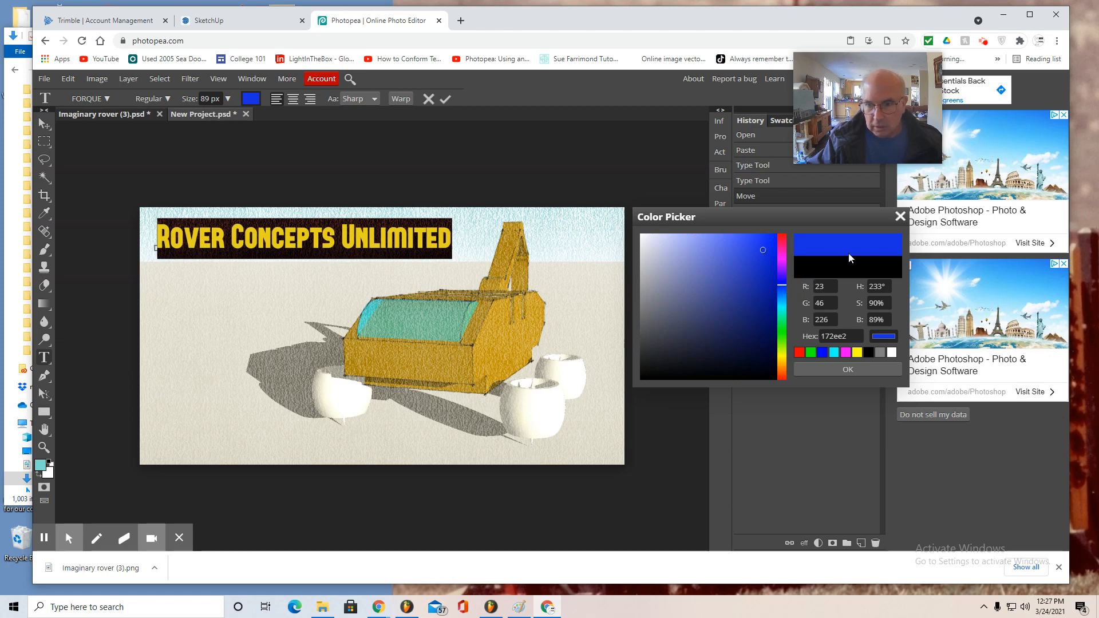
{"action": "left_click", "coordinate": [843, 368]}
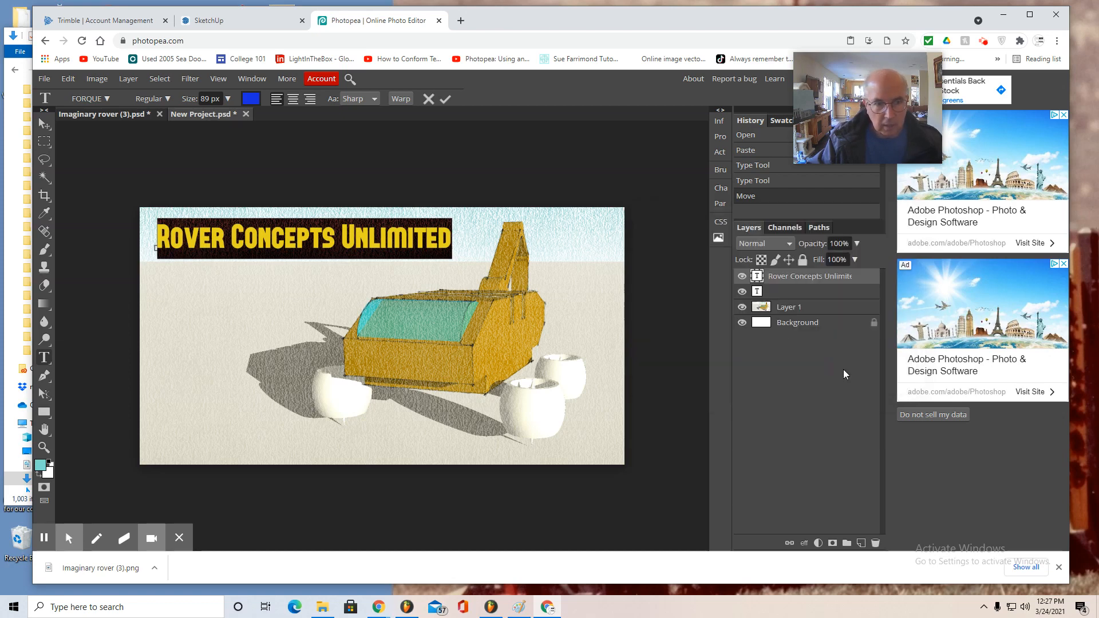
{"action": "left_click", "coordinate": [44, 140]}
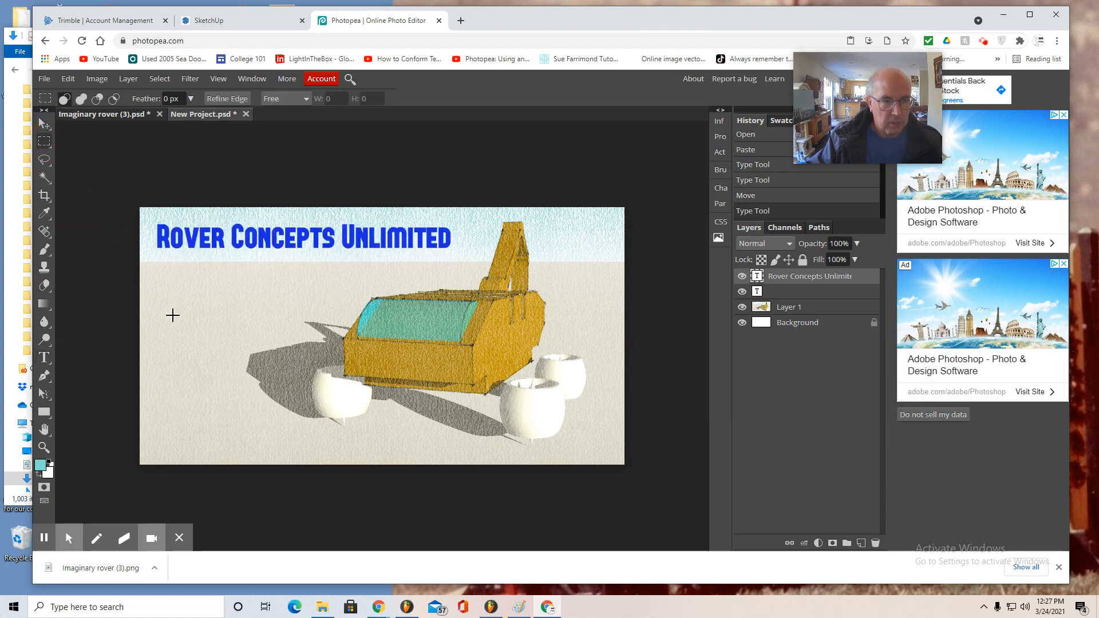
Add a 3 px black (000000) outside stroke to the title layer
{"action": "left_click", "coordinate": [127, 79]}
{"action": "mouse_move", "coordinate": [172, 171]}
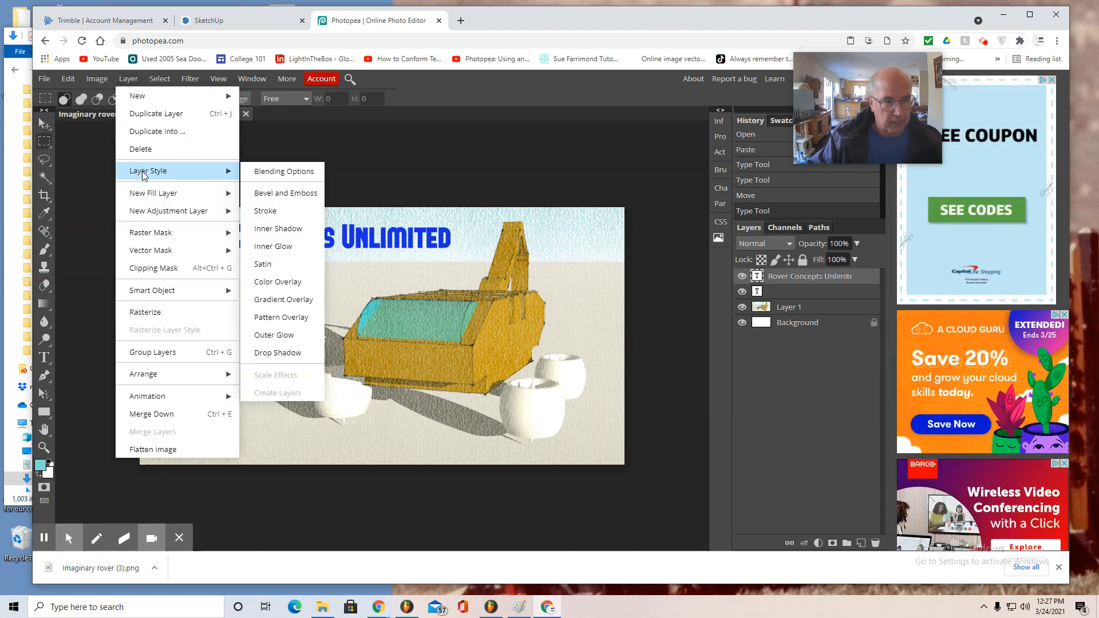
{"action": "left_click", "coordinate": [265, 212]}
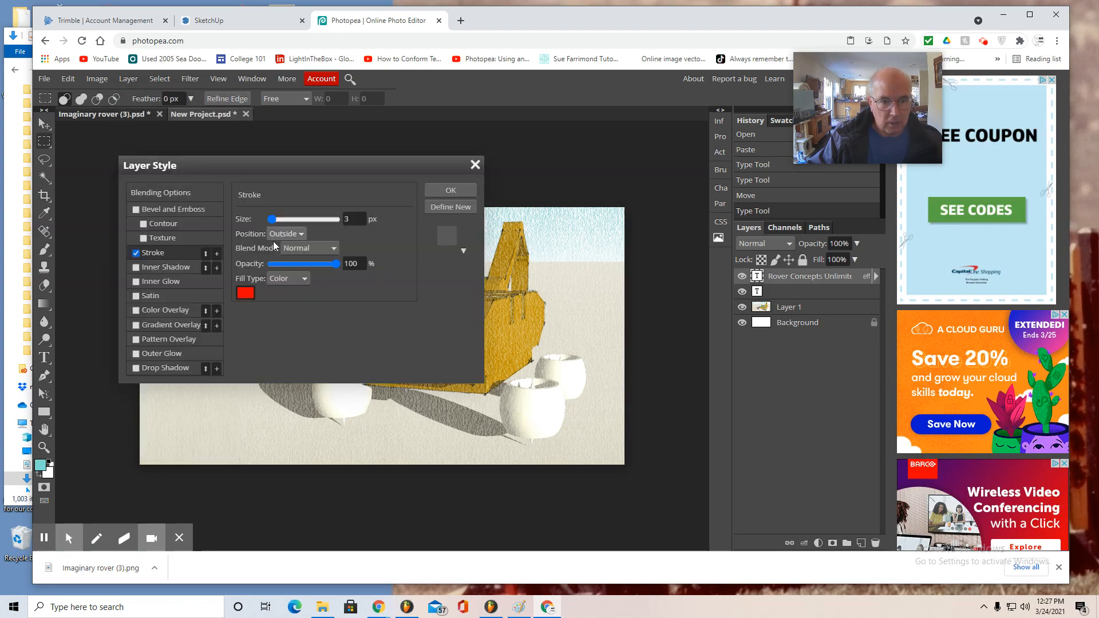
{"action": "left_click_drag", "start_coordinate": [265, 167], "coordinate": [780, 178]}
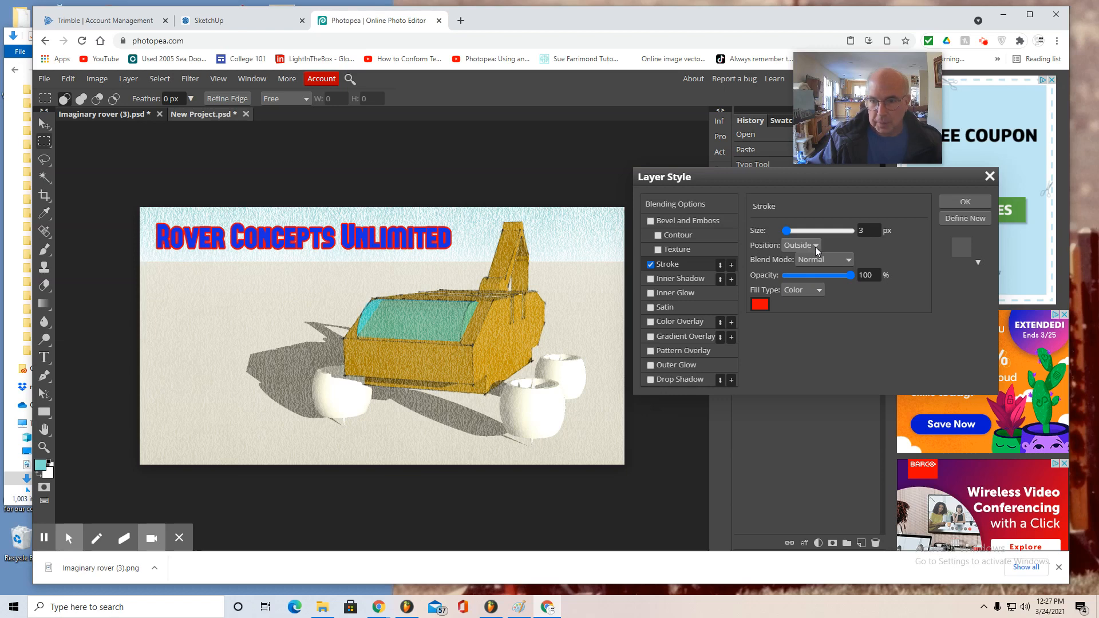
{"action": "left_click", "coordinate": [759, 305]}
{"action": "left_click", "coordinate": [754, 371]}
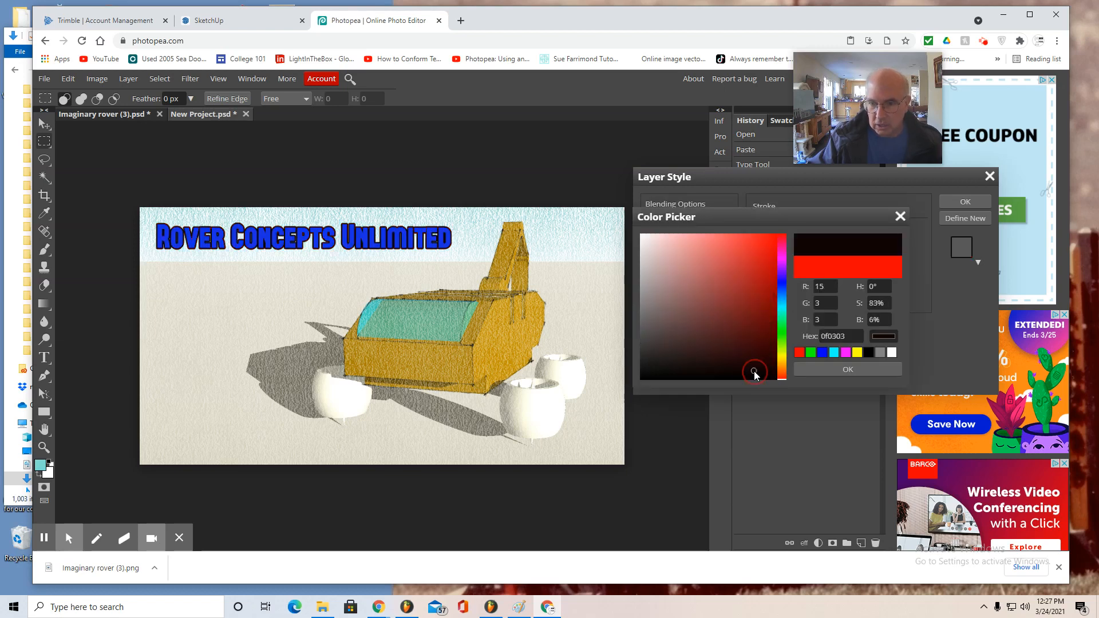
{"action": "left_click", "coordinate": [645, 374]}
{"action": "left_click", "coordinate": [658, 374]}
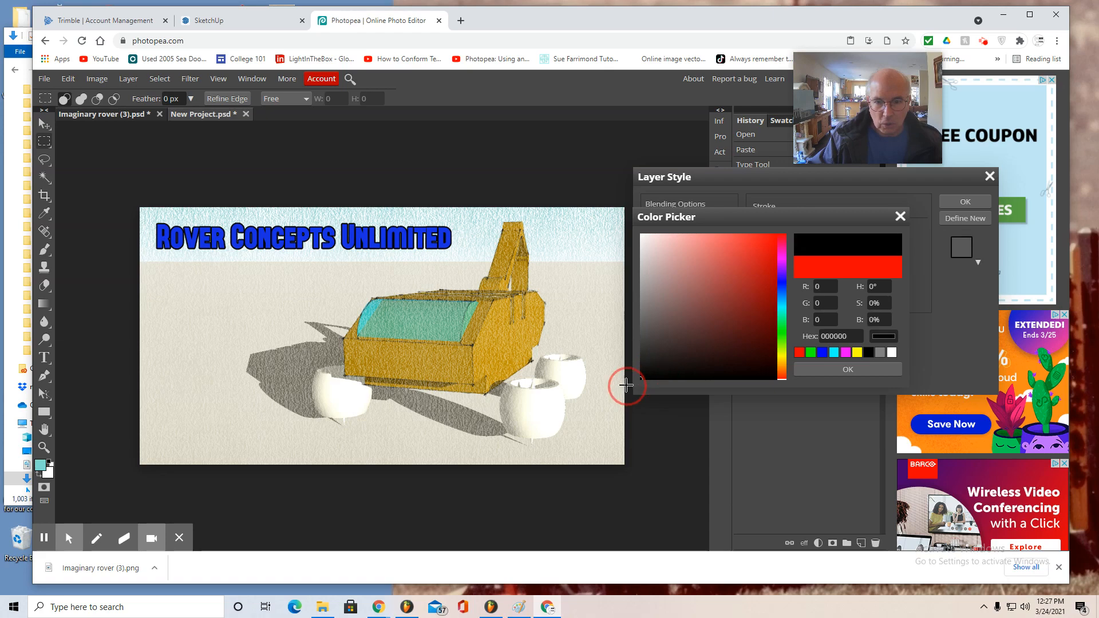
{"action": "left_click", "coordinate": [848, 369]}
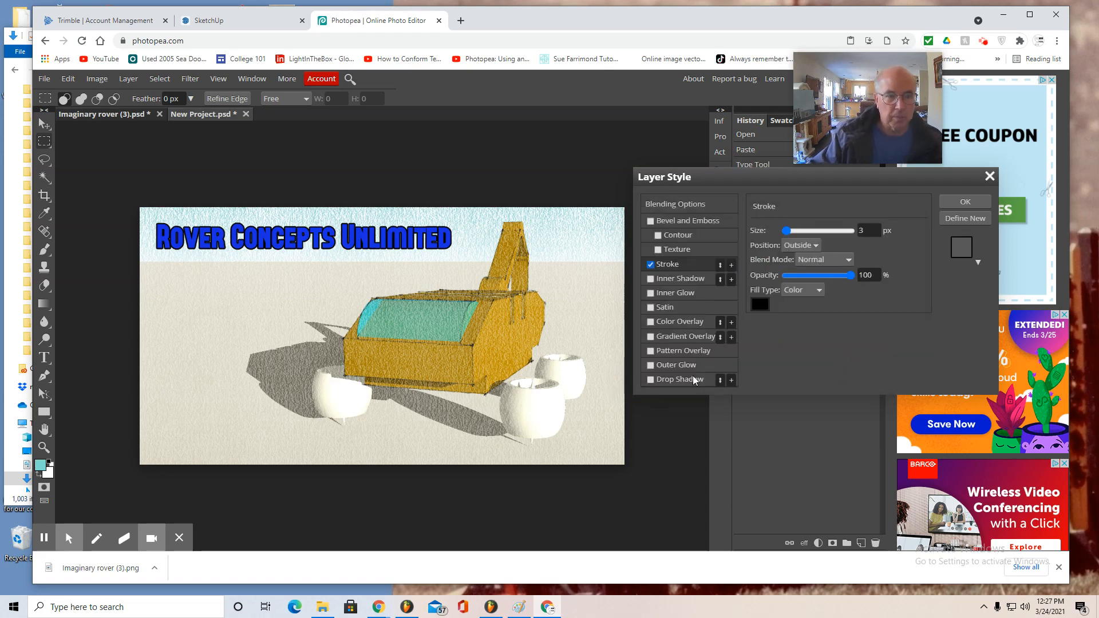
{"action": "left_click", "coordinate": [966, 202]}
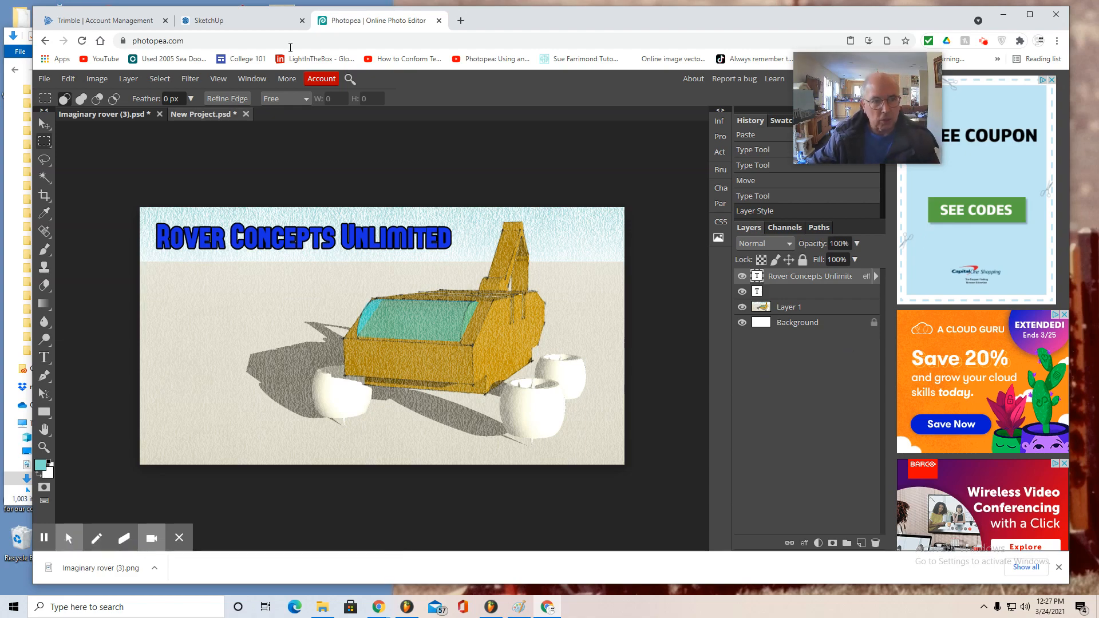
Add a Bevel and Emboss effect to the title layer with 385% depth and 27 px size
{"action": "left_click", "coordinate": [126, 83]}
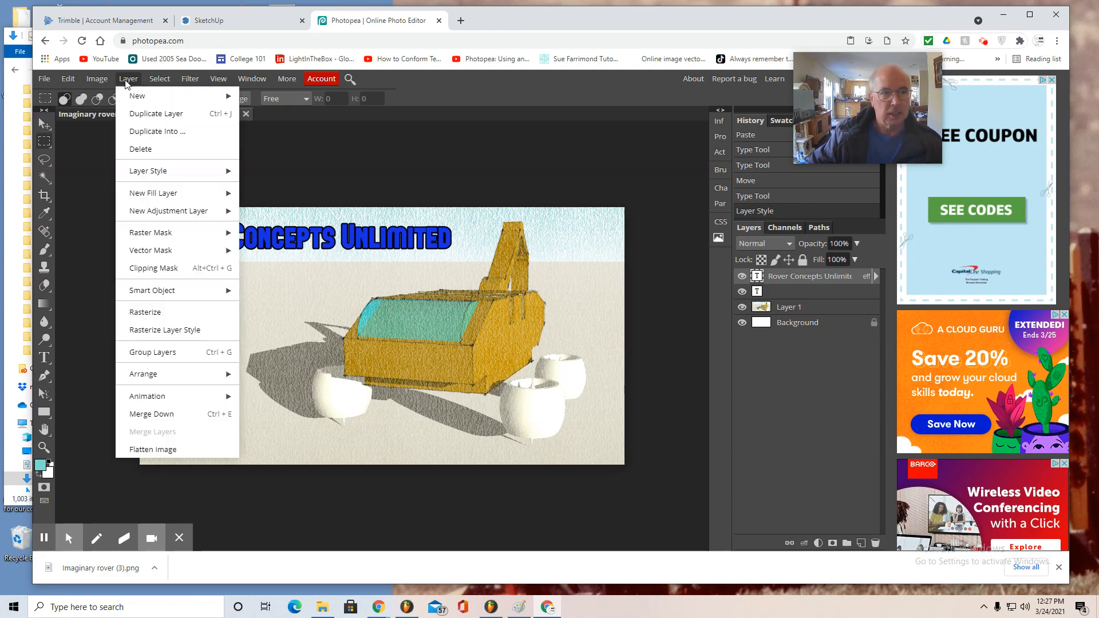
{"action": "mouse_move", "coordinate": [221, 170]}
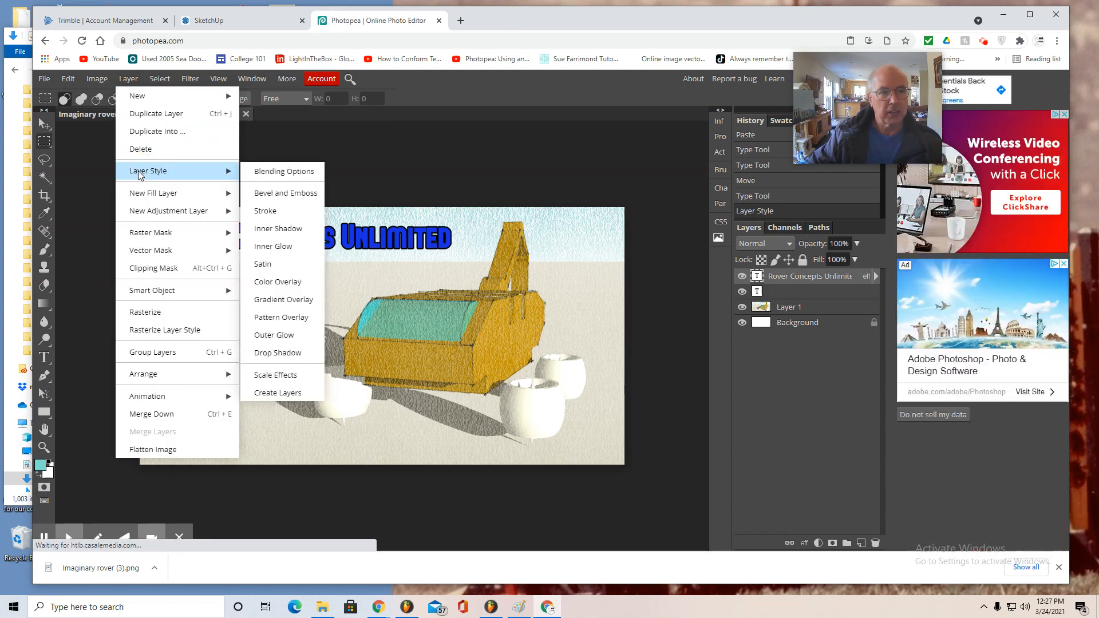
{"action": "left_click", "coordinate": [269, 193]}
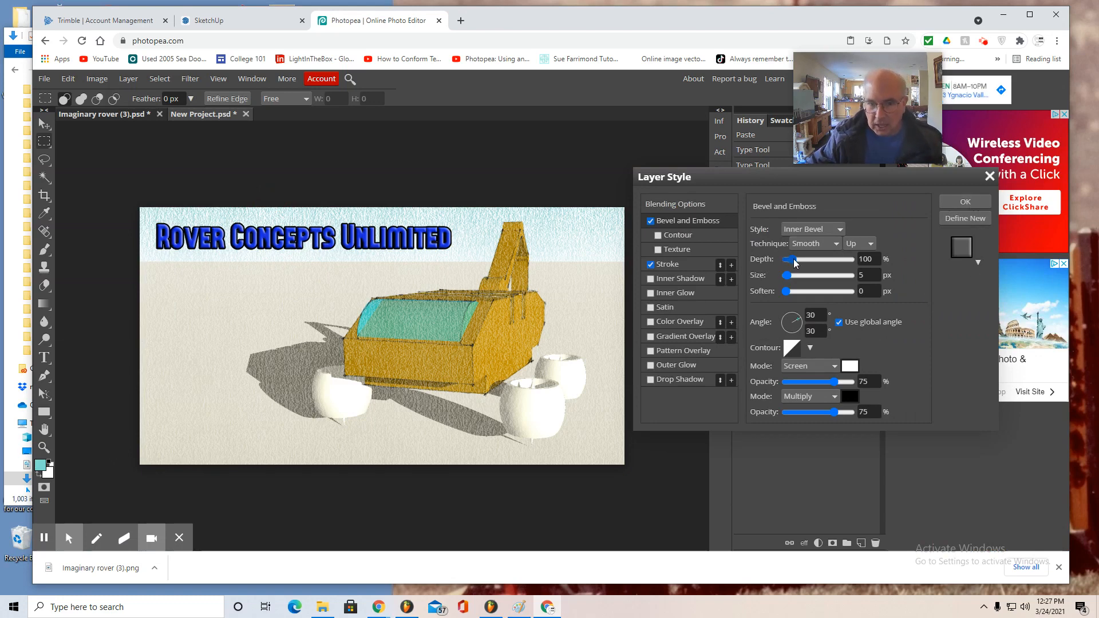
{"action": "left_click_drag", "start_coordinate": [793, 258], "coordinate": [762, 291]}
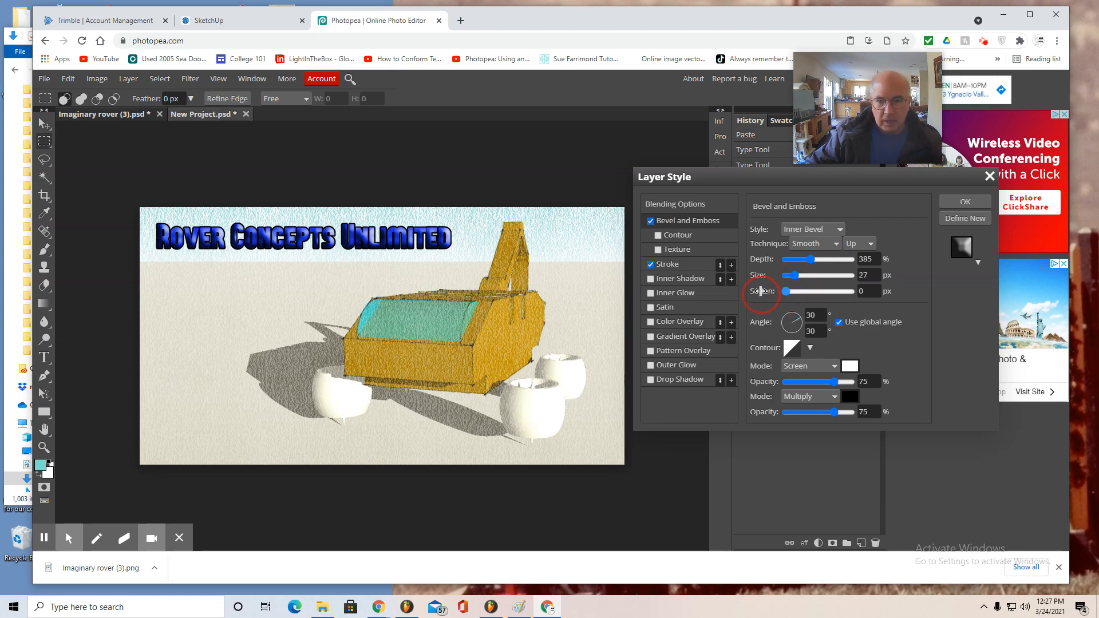
Try the Emboss and Outer Bevel styles on the title's bevel effect
{"action": "left_click", "coordinate": [839, 229]}
{"action": "left_click", "coordinate": [803, 265]}
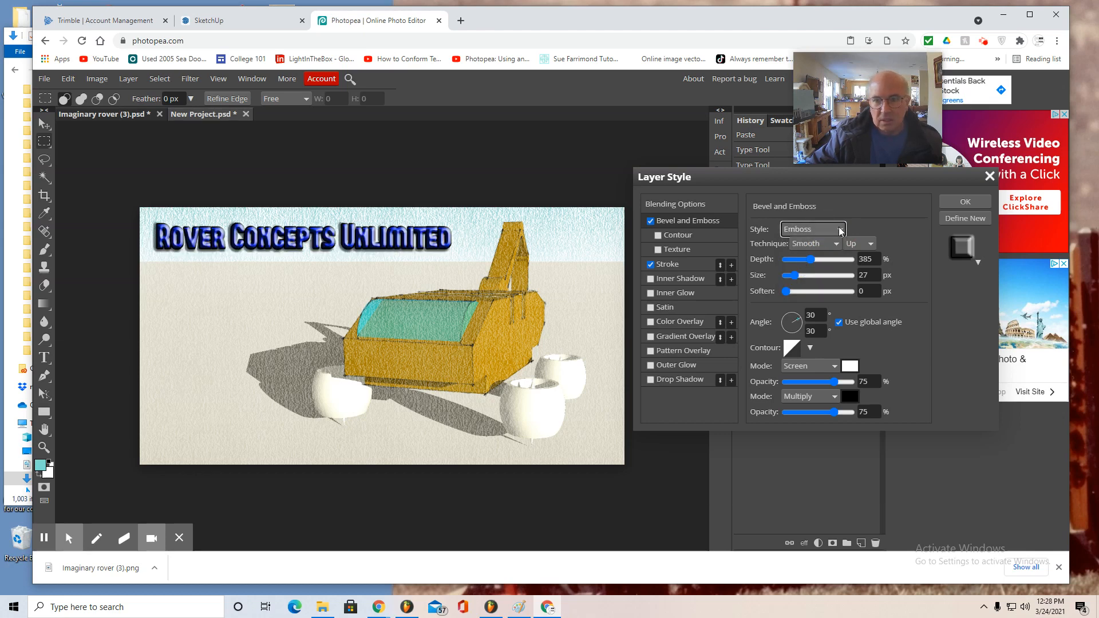
{"action": "left_click", "coordinate": [841, 229]}
{"action": "left_click", "coordinate": [811, 243]}
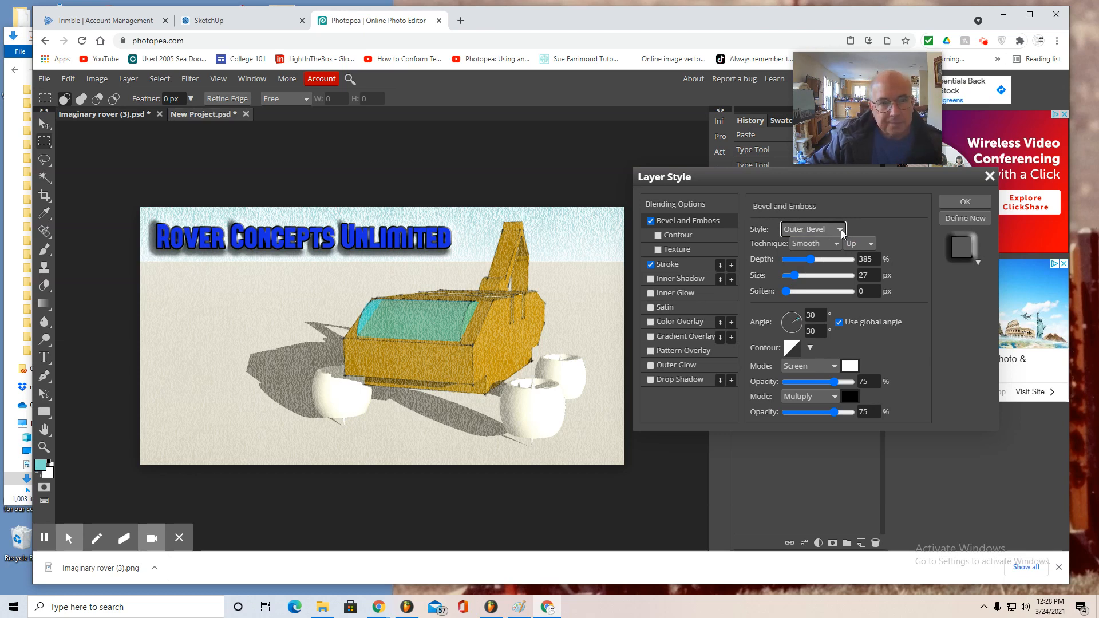
Set the title's bevel to Inner Bevel with 100% depth and 8 px size, and apply it
{"action": "left_click", "coordinate": [841, 230]}
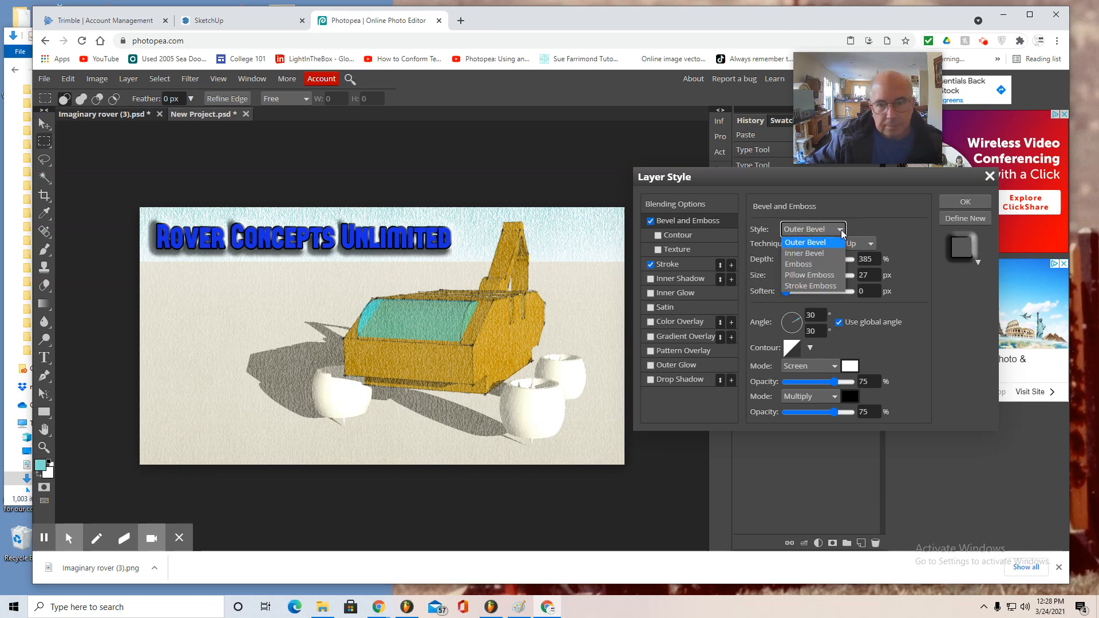
{"action": "left_click", "coordinate": [805, 252]}
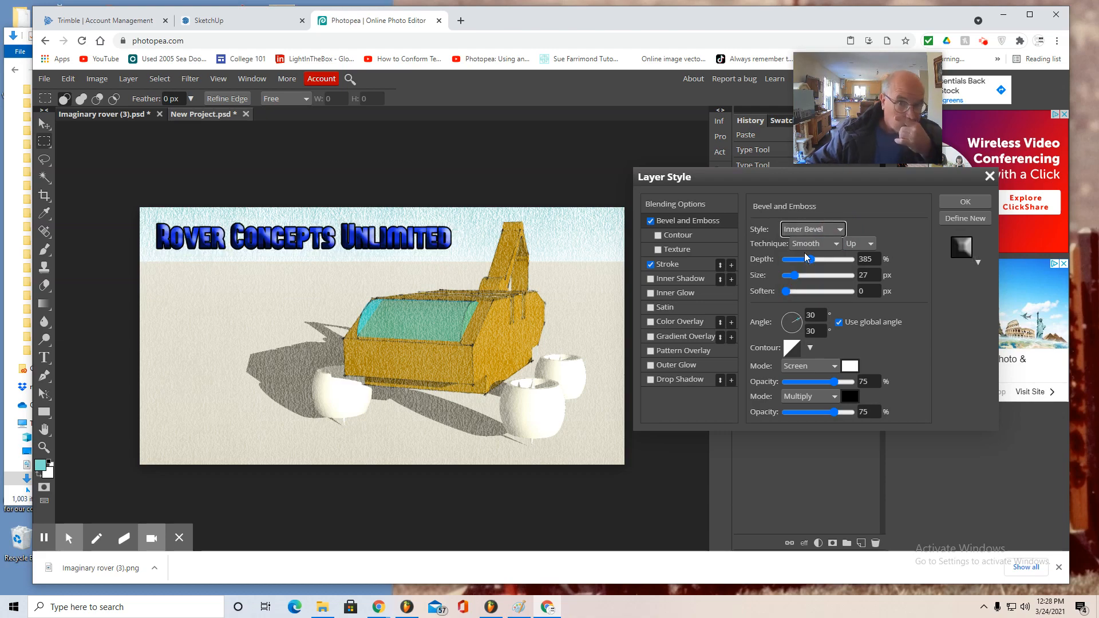
{"action": "left_click_drag", "start_coordinate": [812, 260], "coordinate": [789, 276]}
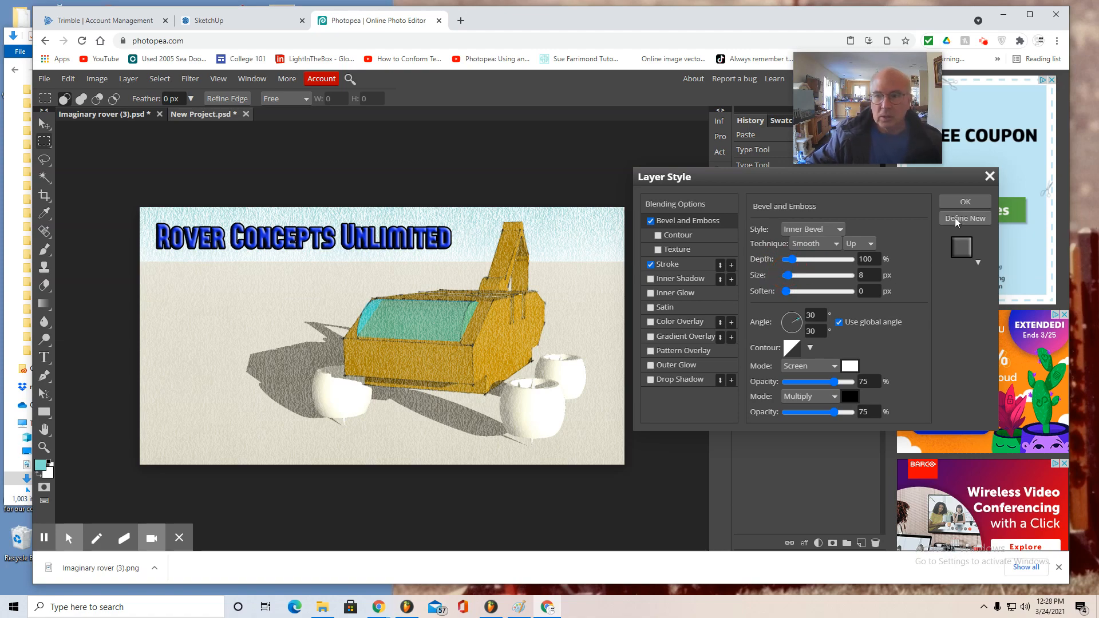
{"action": "left_click", "coordinate": [966, 203]}
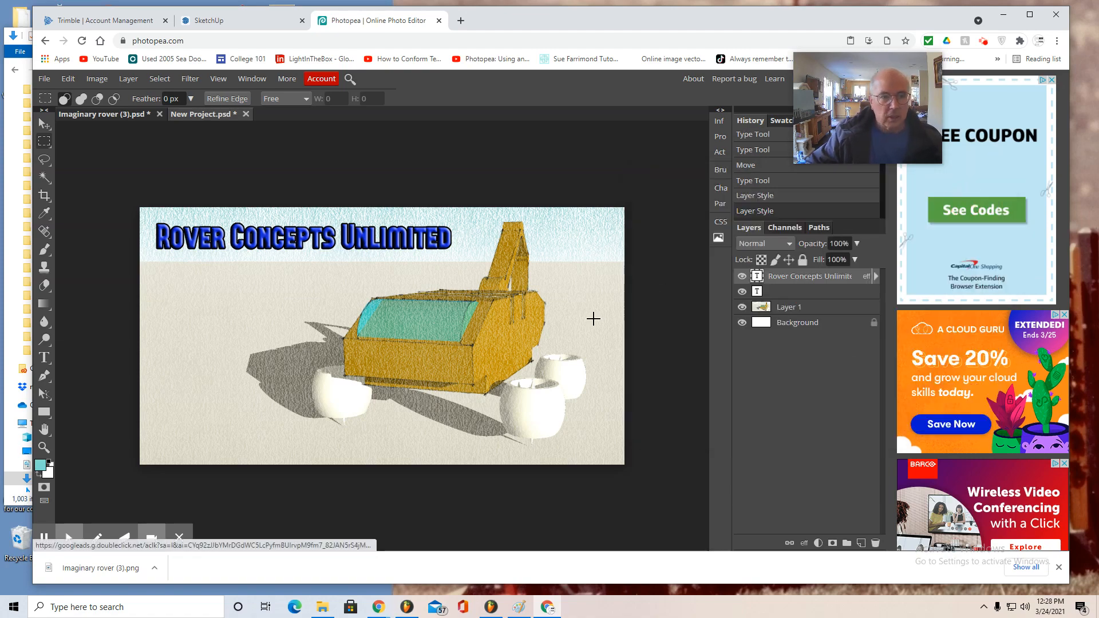
Add a drop shadow to the title layer with 100% opacity, 14 px distance and 6 px size, and apply it
{"action": "left_click", "coordinate": [127, 79]}
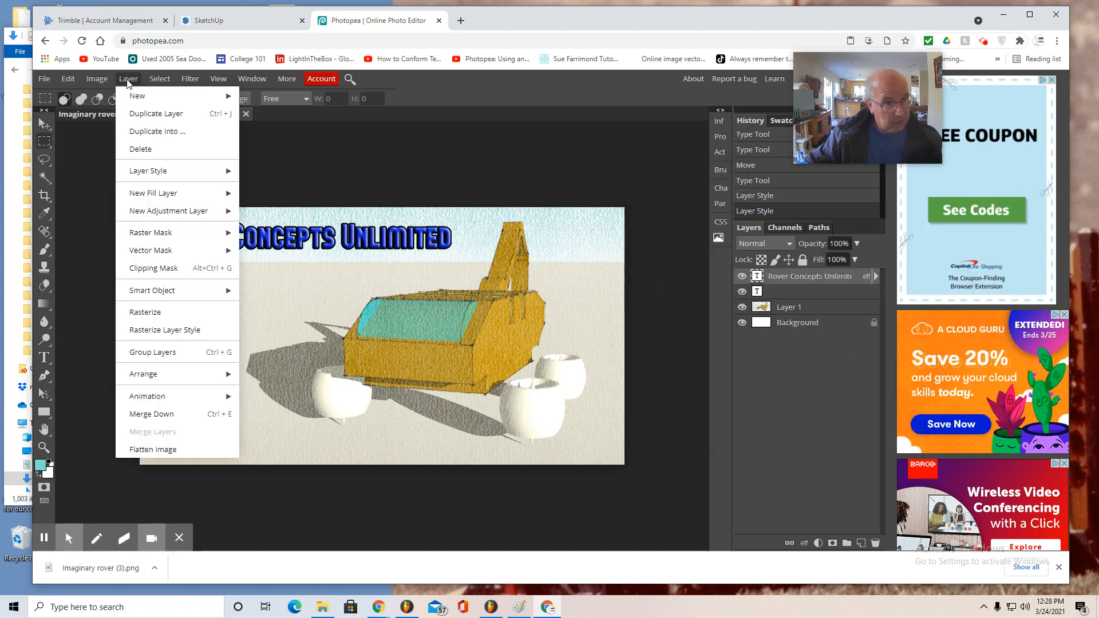
{"action": "mouse_move", "coordinate": [148, 175]}
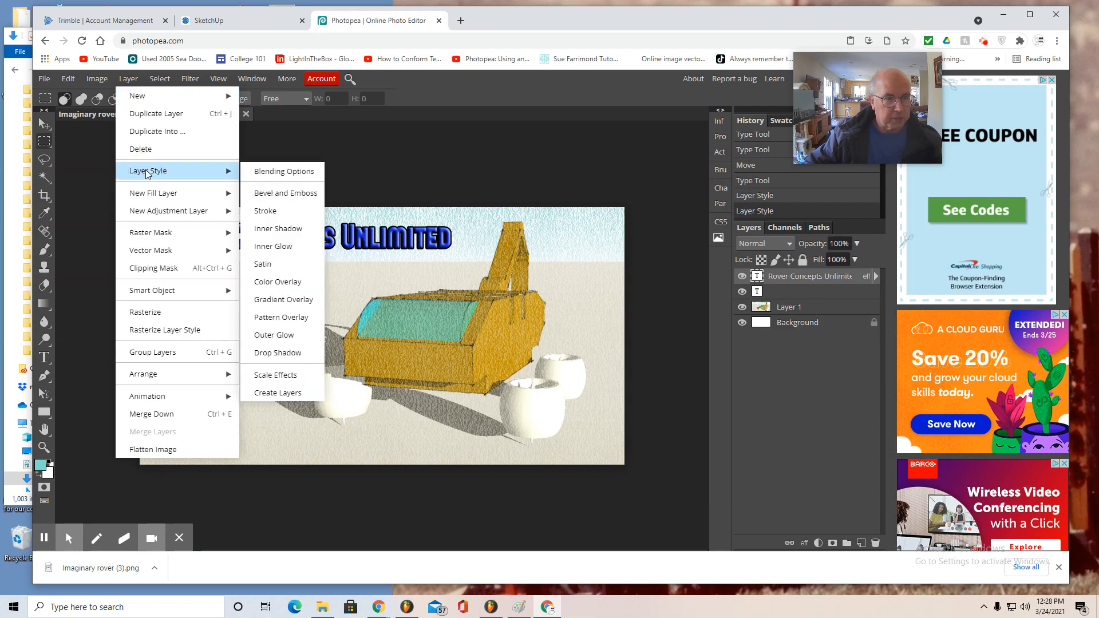
{"action": "left_click", "coordinate": [278, 352]}
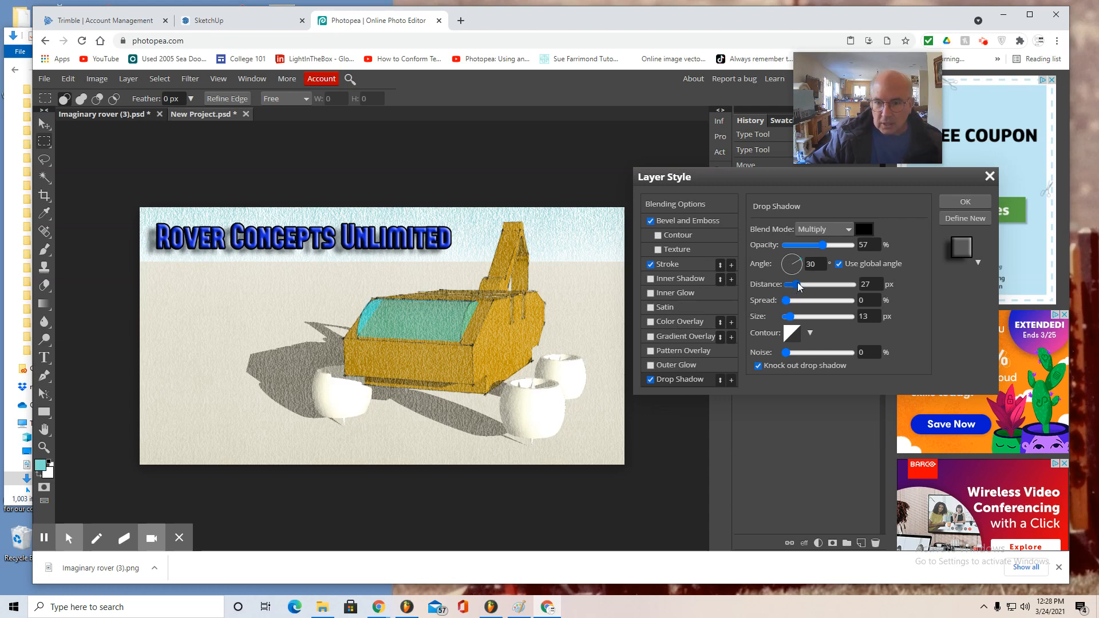
{"action": "left_click_drag", "start_coordinate": [827, 247], "coordinate": [853, 246]}
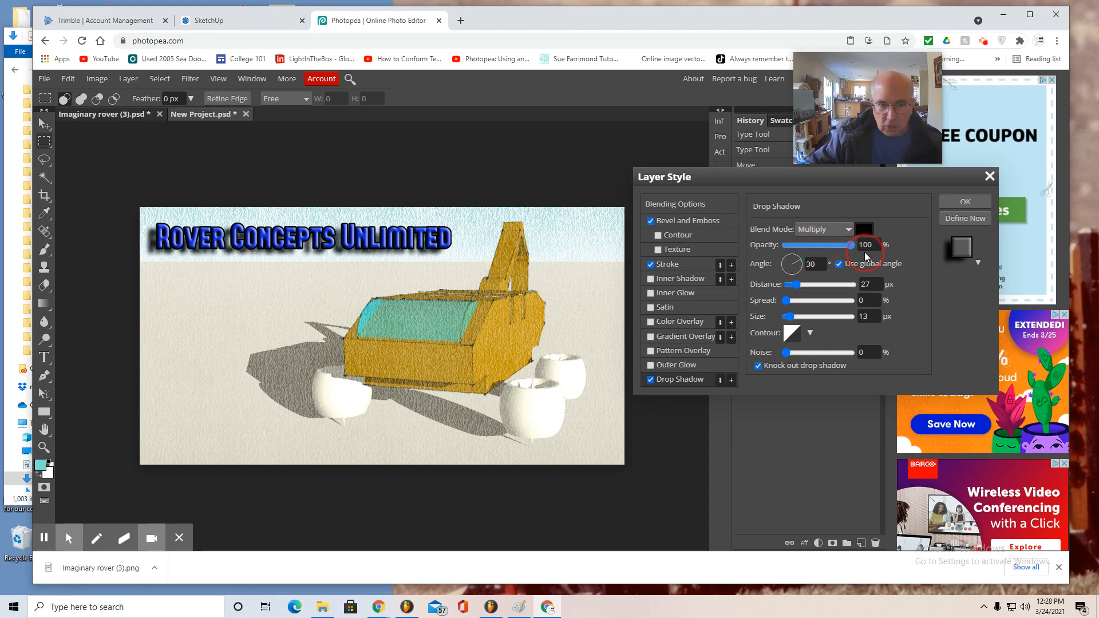
{"action": "left_click_drag", "start_coordinate": [797, 285], "coordinate": [790, 320]}
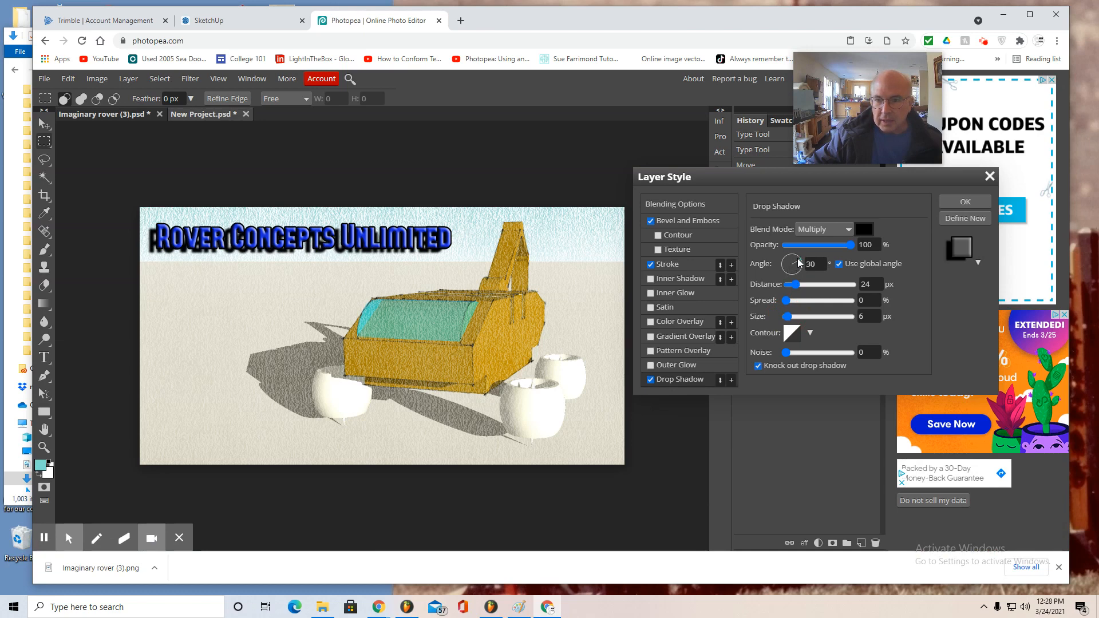
{"action": "left_click_drag", "start_coordinate": [795, 285], "coordinate": [793, 285]}
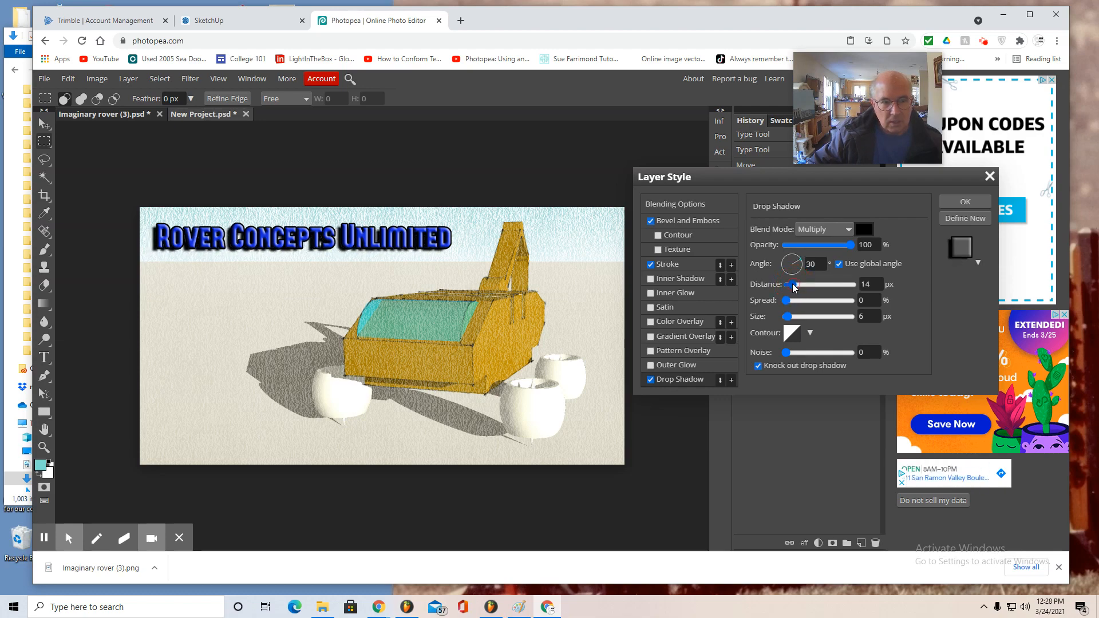
{"action": "left_click", "coordinate": [966, 202]}
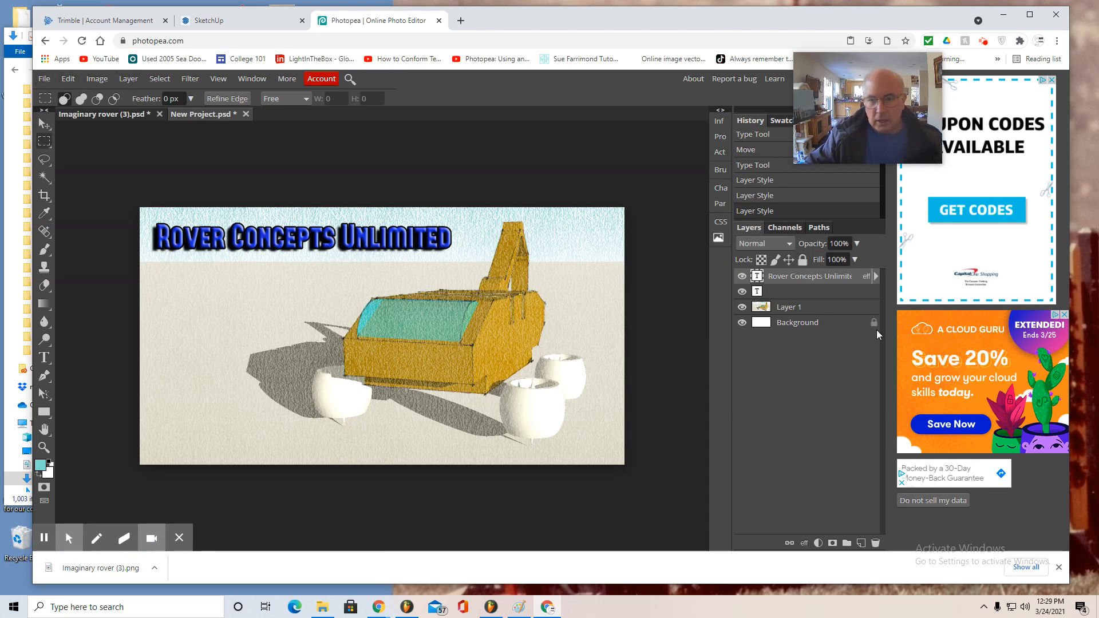
{"action": "left_click", "coordinate": [809, 309]}
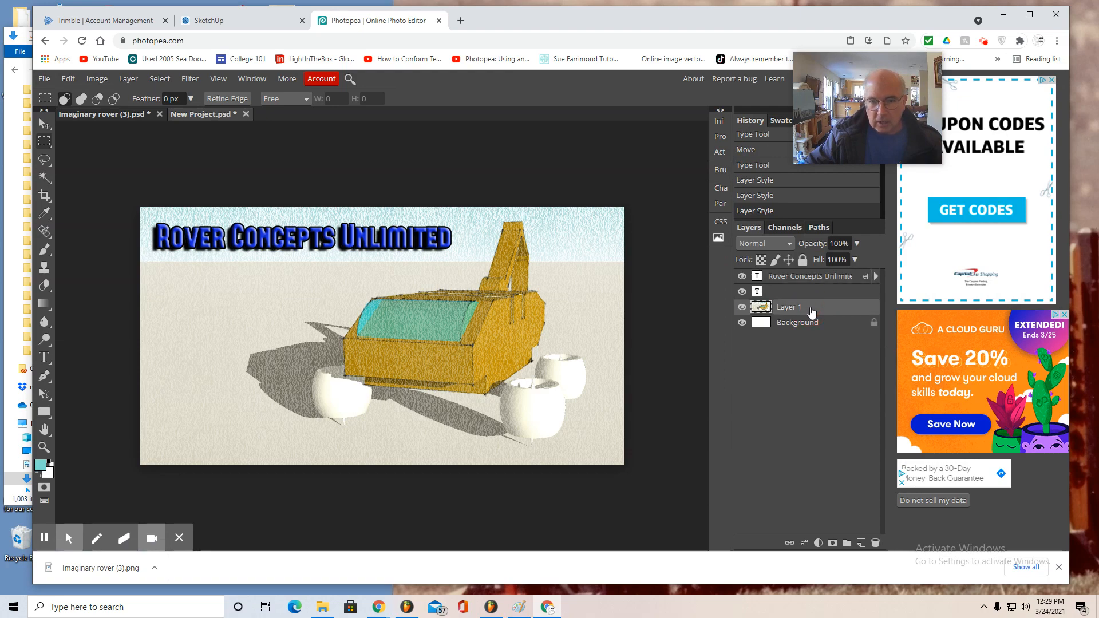
{"action": "left_click", "coordinate": [127, 83]}
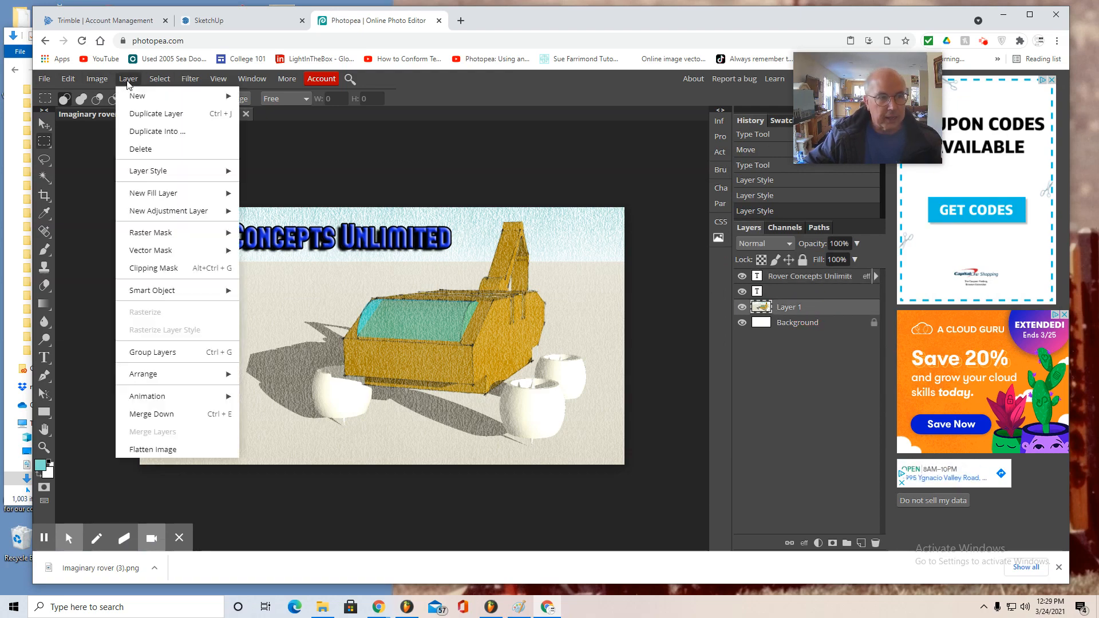
{"action": "mouse_move", "coordinate": [152, 176]}
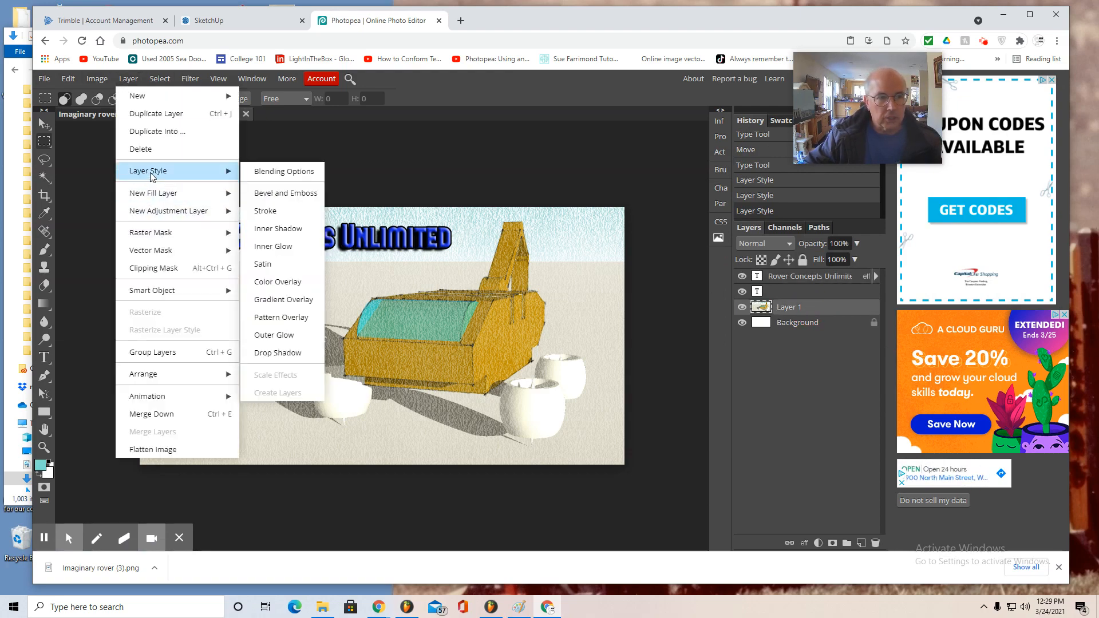
{"action": "left_click", "coordinate": [295, 194]}
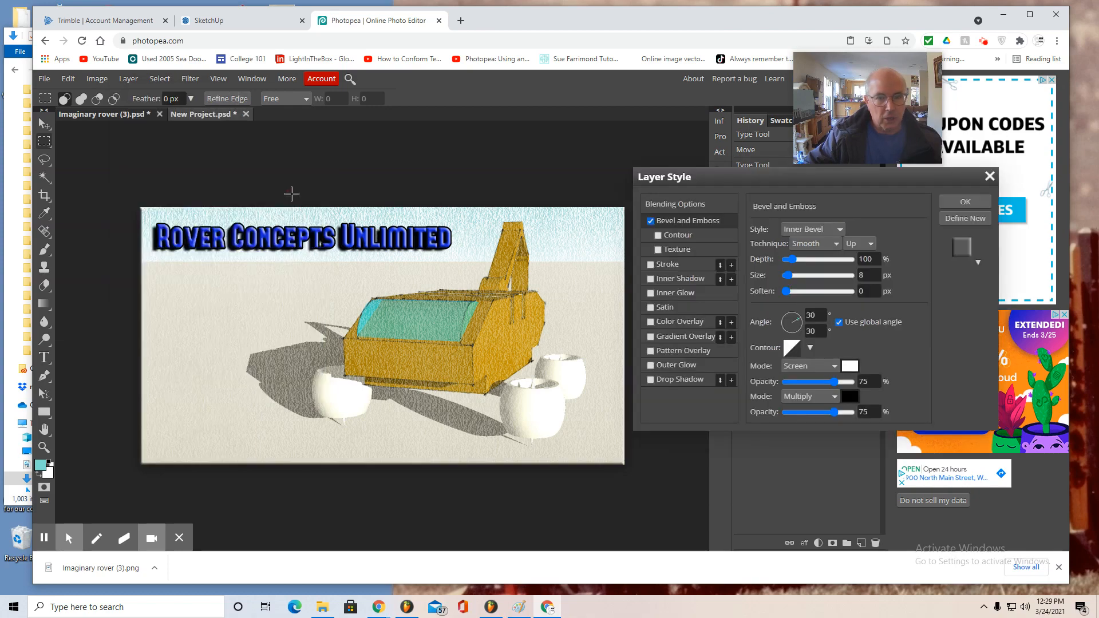
{"action": "left_click", "coordinate": [989, 177]}
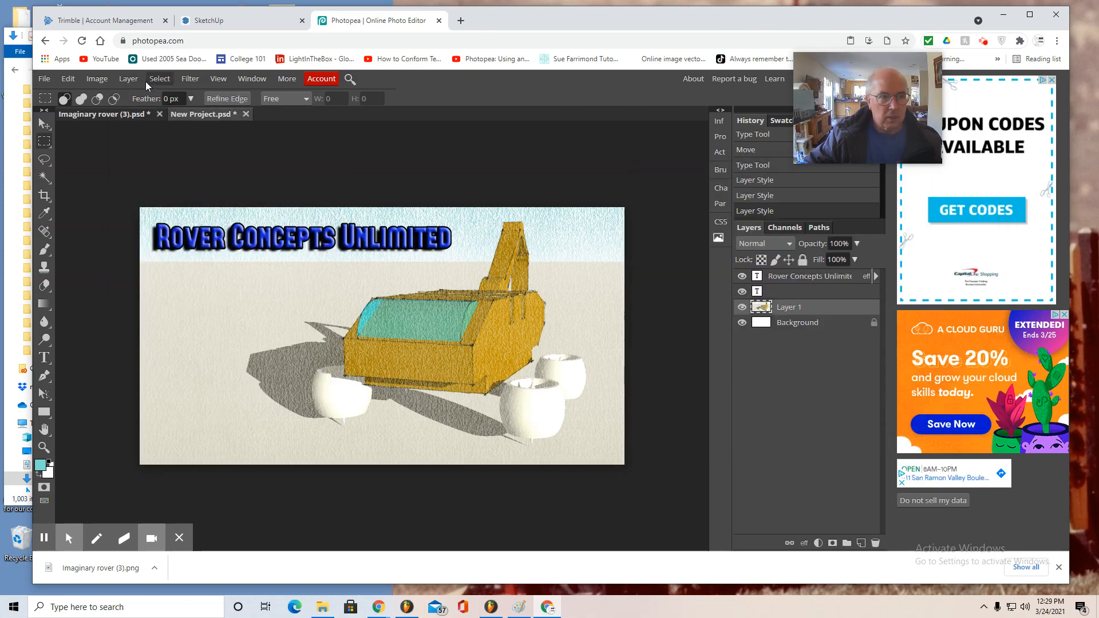
Add a 16 px black stroke positioned inside the edges of the rover image on Layer 1, and apply it
{"action": "left_click", "coordinate": [129, 79]}
{"action": "mouse_move", "coordinate": [147, 179]}
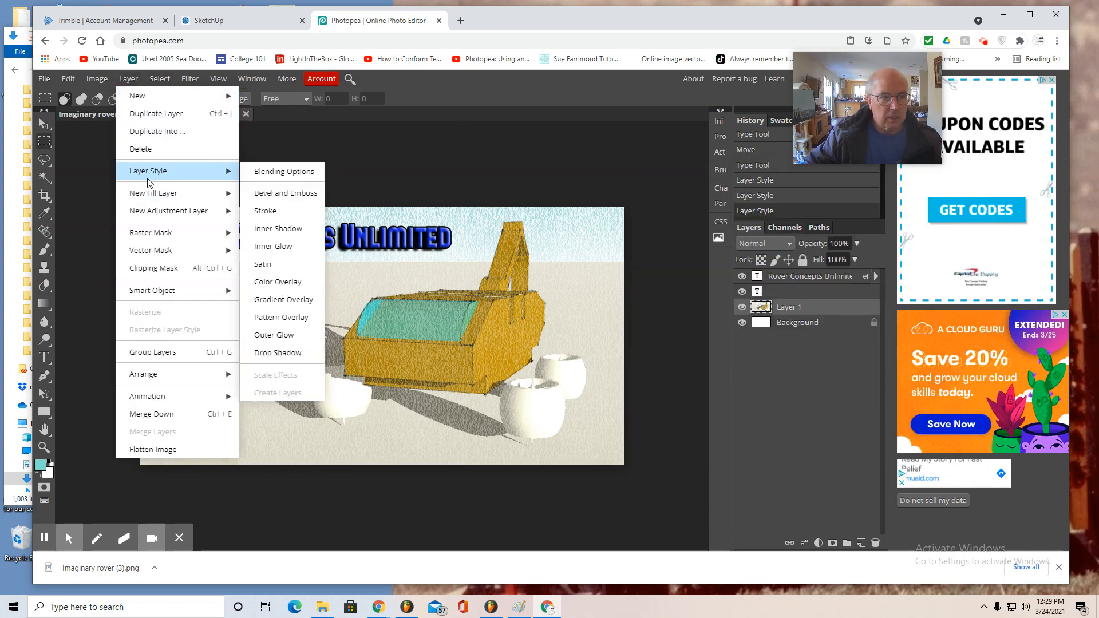
{"action": "left_click", "coordinate": [289, 211]}
{"action": "left_click", "coordinate": [815, 245]}
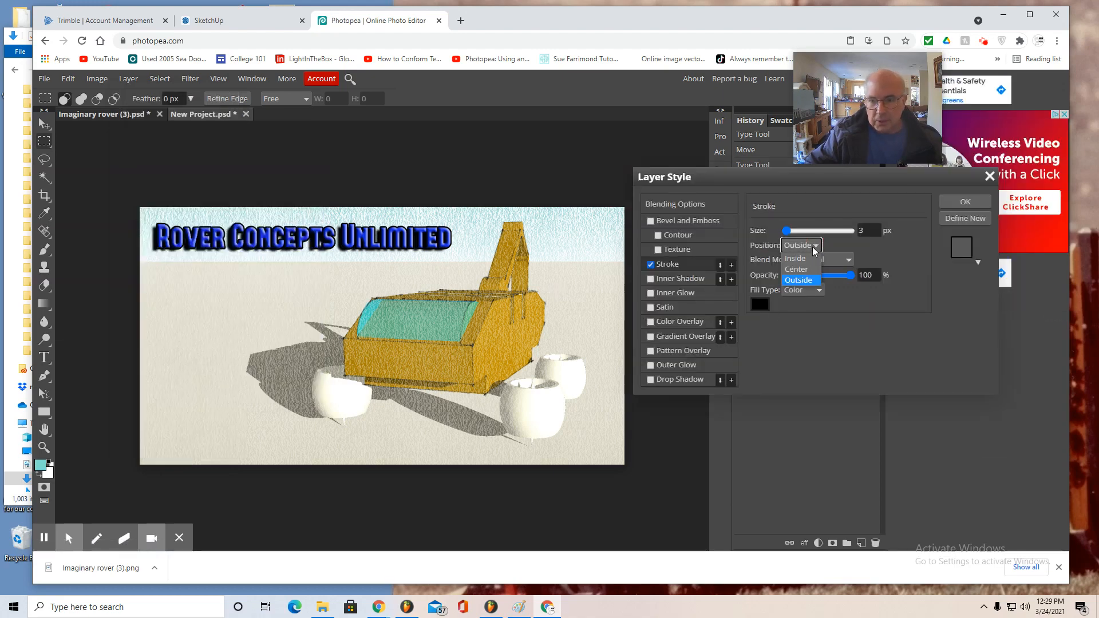
{"action": "left_click", "coordinate": [801, 258]}
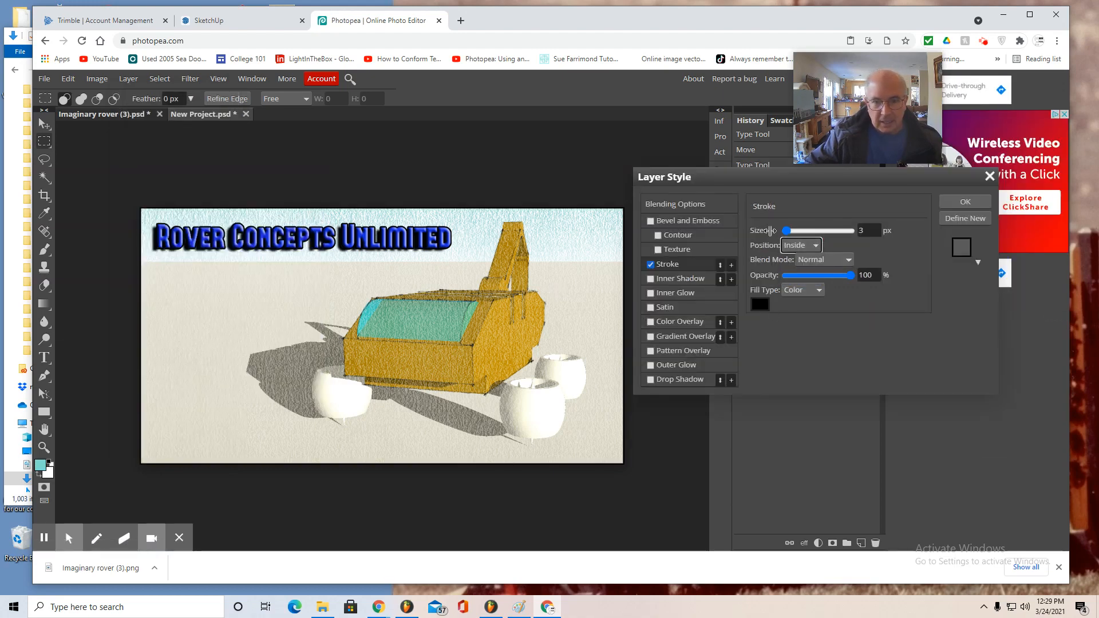
{"action": "left_click_drag", "start_coordinate": [786, 231], "coordinate": [795, 233]}
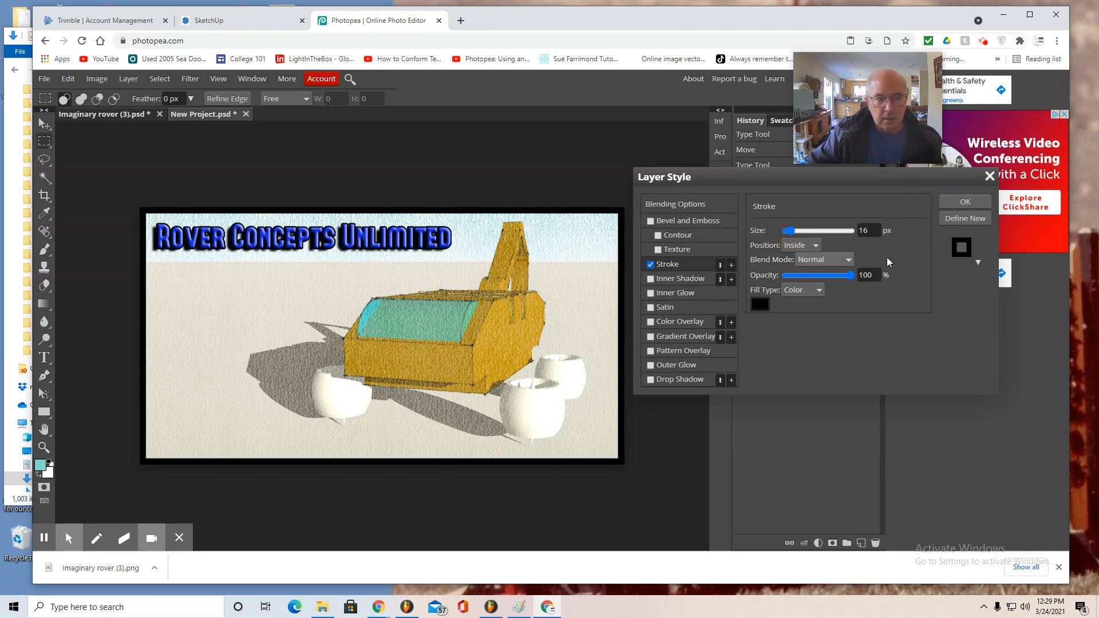
{"action": "left_click", "coordinate": [966, 202]}
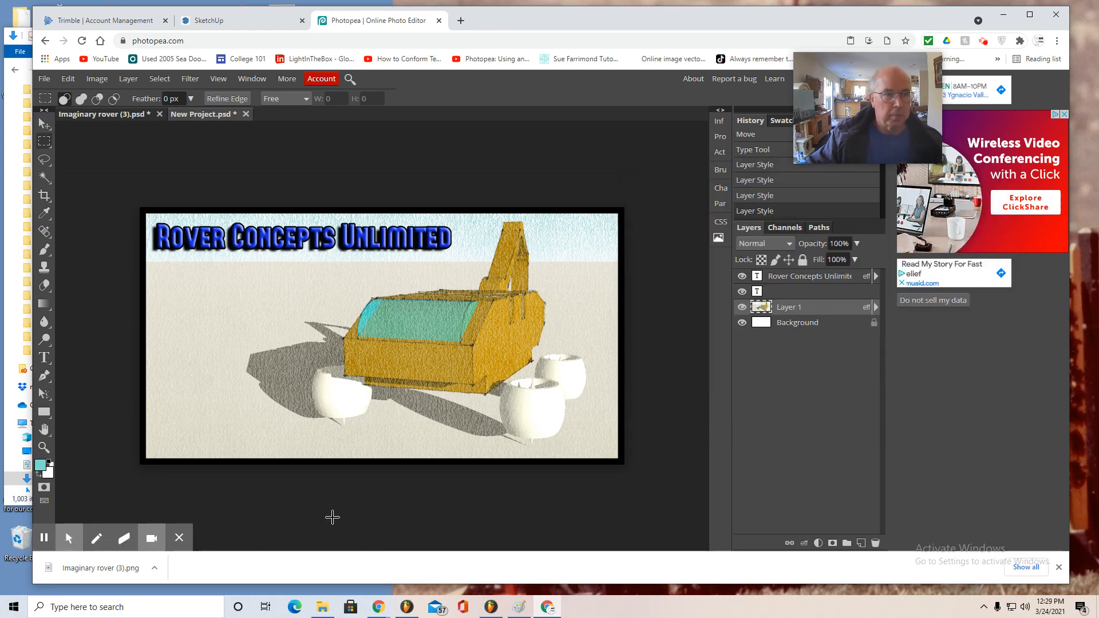
Export the titled rover composition as a 1270 x 675 px PNG at 100% quality
{"action": "left_click", "coordinate": [43, 79]}
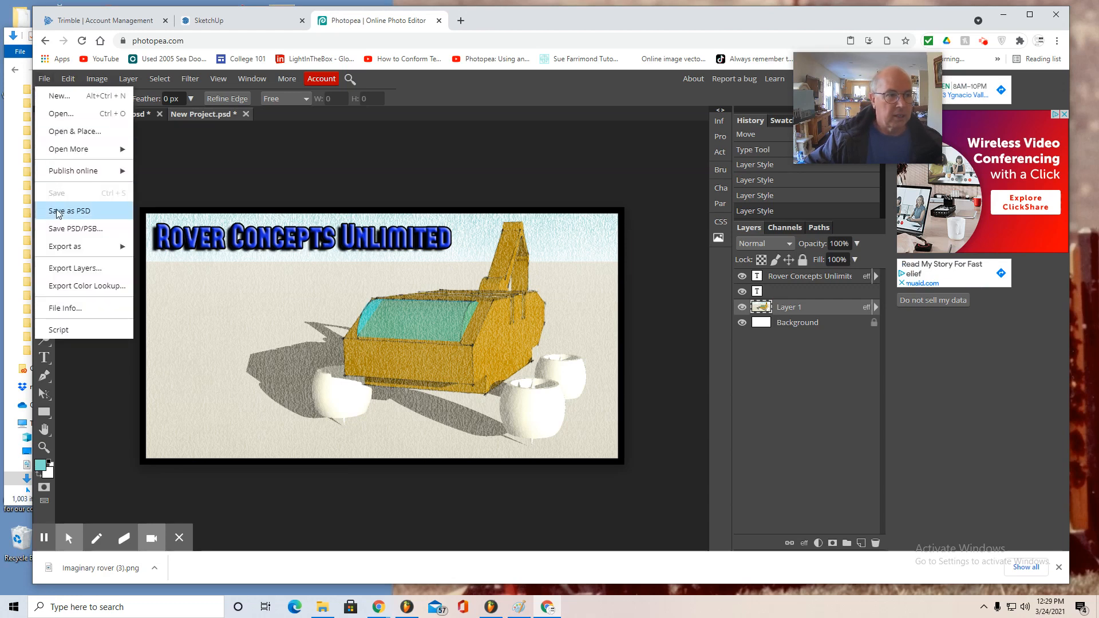
{"action": "mouse_move", "coordinate": [103, 256]}
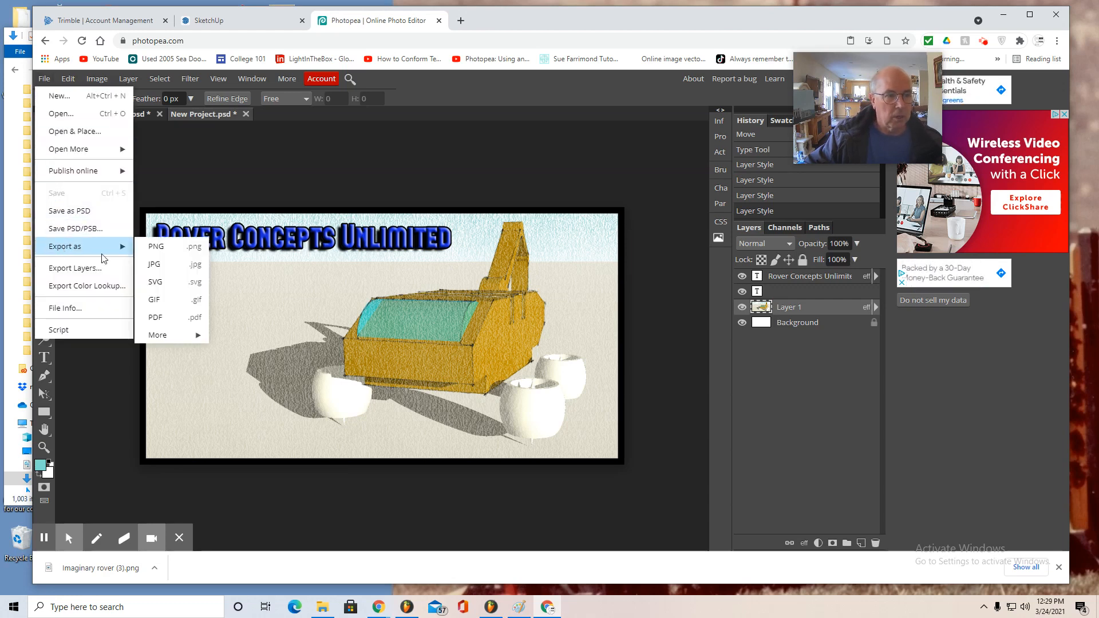
{"action": "left_click", "coordinate": [159, 251]}
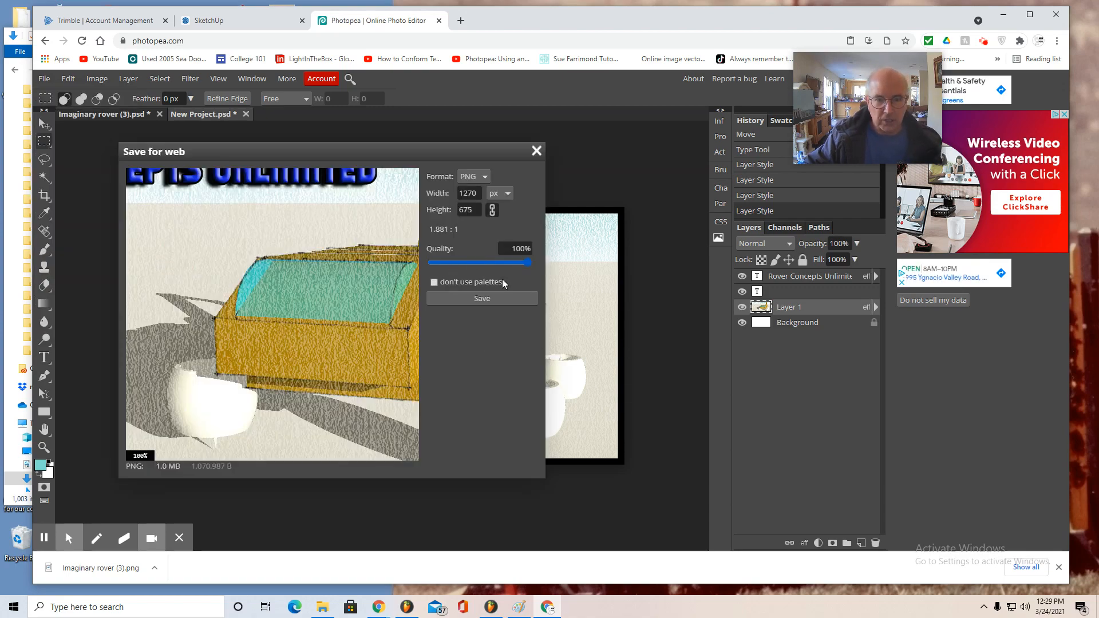
{"action": "left_click", "coordinate": [485, 297]}
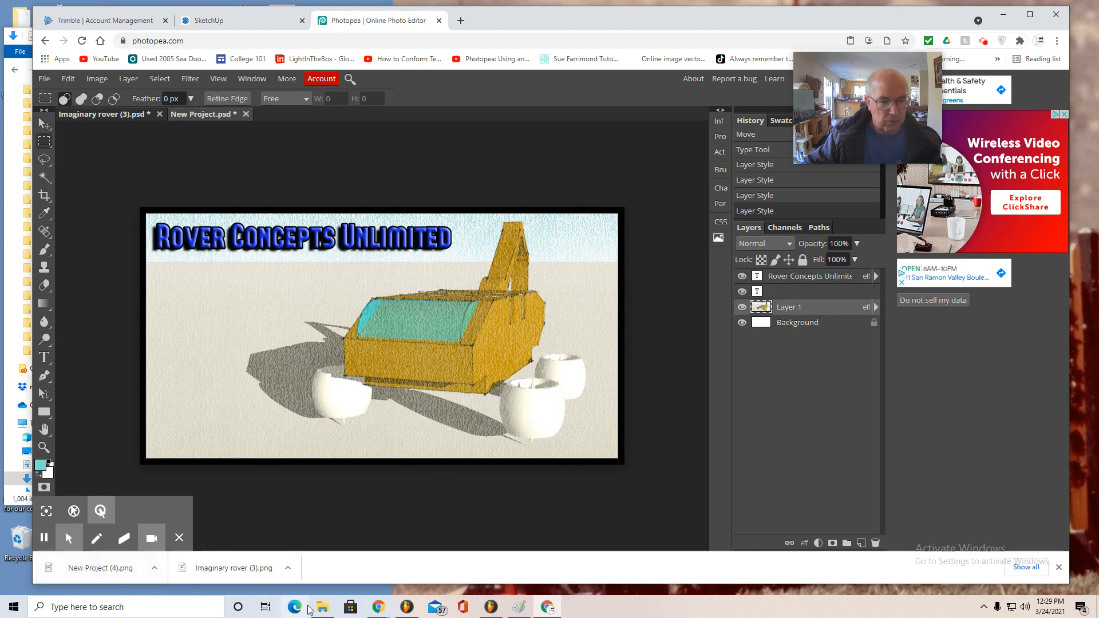
Switch to File Explorer and open the exported New Project (4) image from the Downloads folder to check it
{"action": "mouse_move", "coordinate": [312, 608]}
{"action": "left_click", "coordinate": [322, 558]}
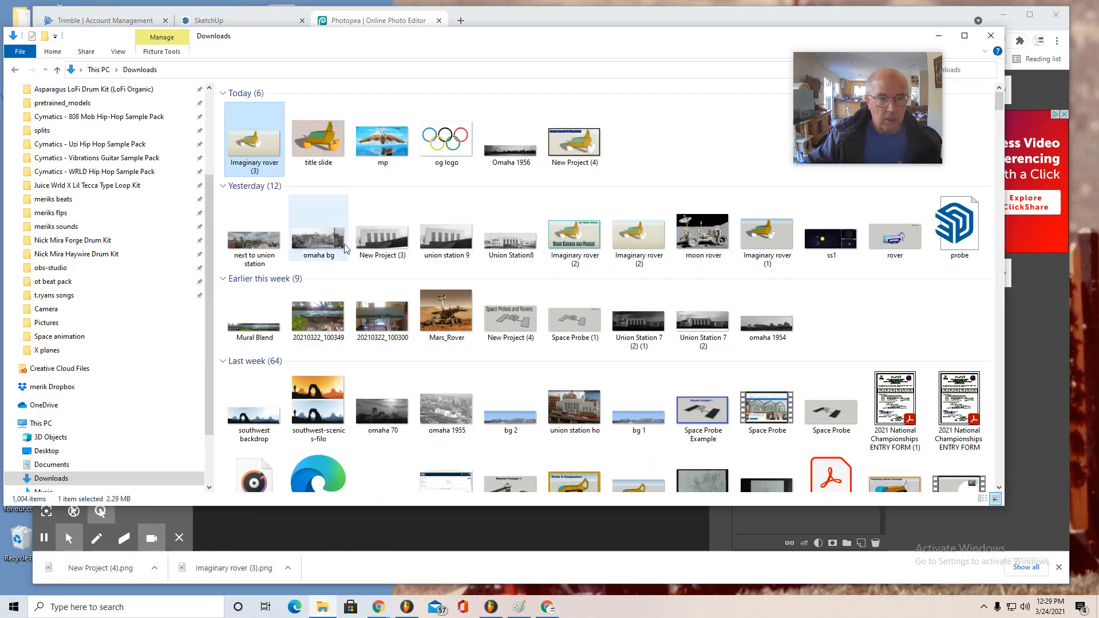
{"action": "double_click", "coordinate": [574, 142]}
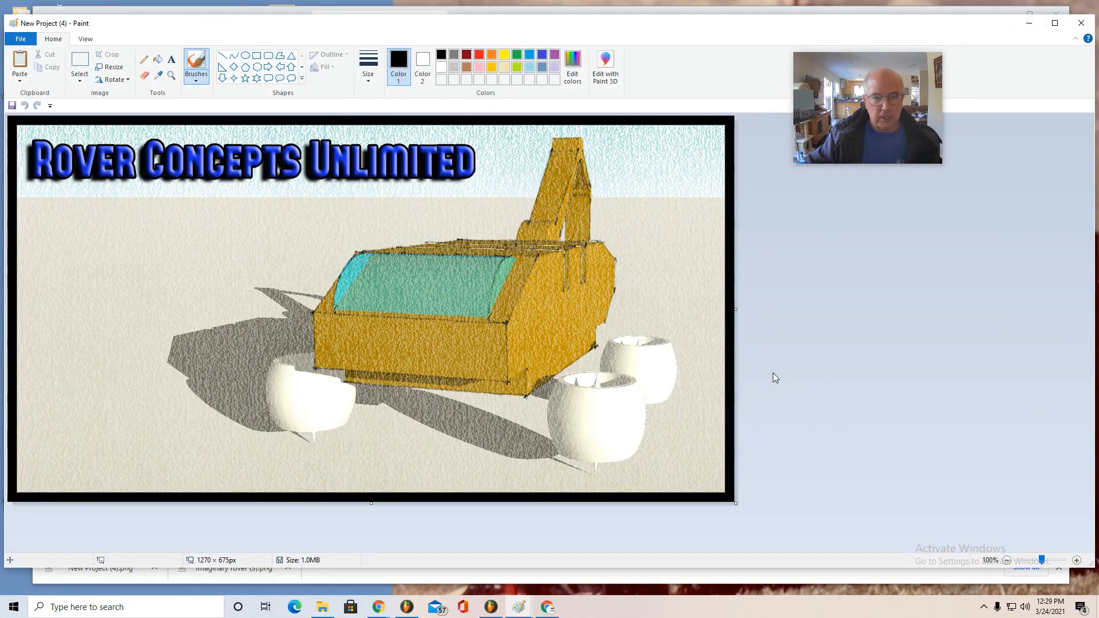